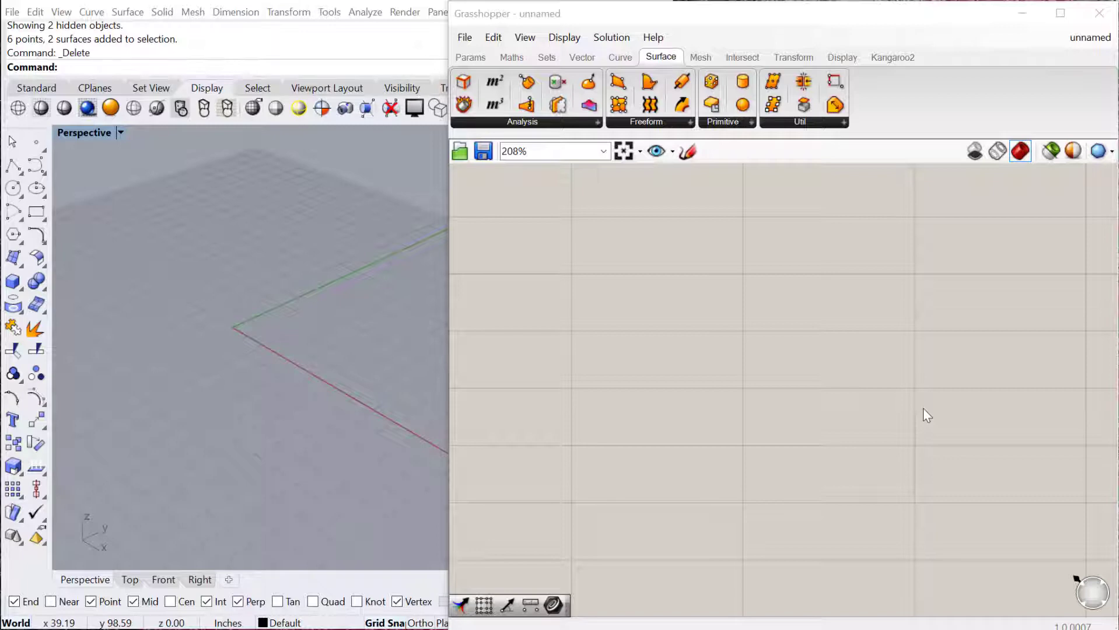
# Draw a box near the origin with the Box command, picking its base corners and height freehand
pyautogui.moveTo(238, 357); pyautogui.dragTo(241, 324, button='right')
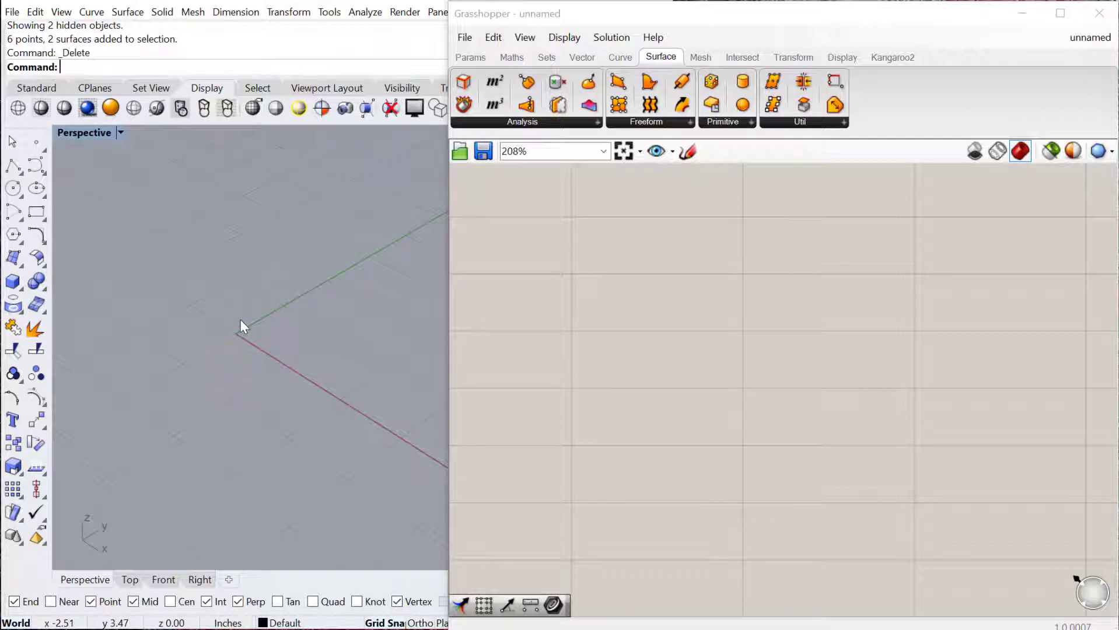
pyautogui.press('Return')
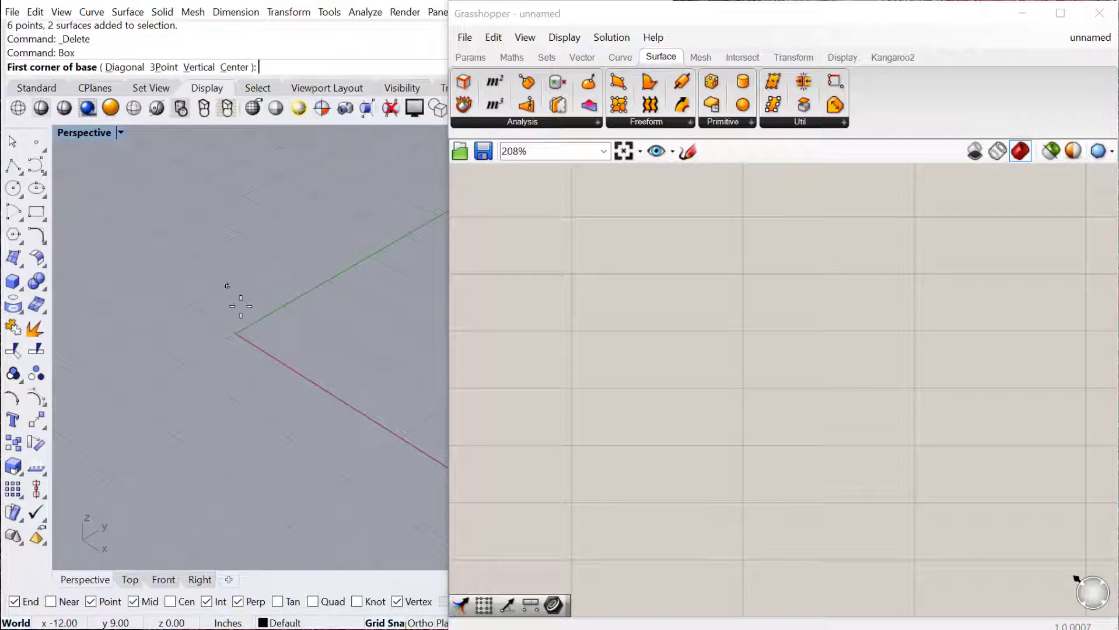
pyautogui.click(241, 307)
pyautogui.click(235, 354)
pyautogui.click(230, 299)
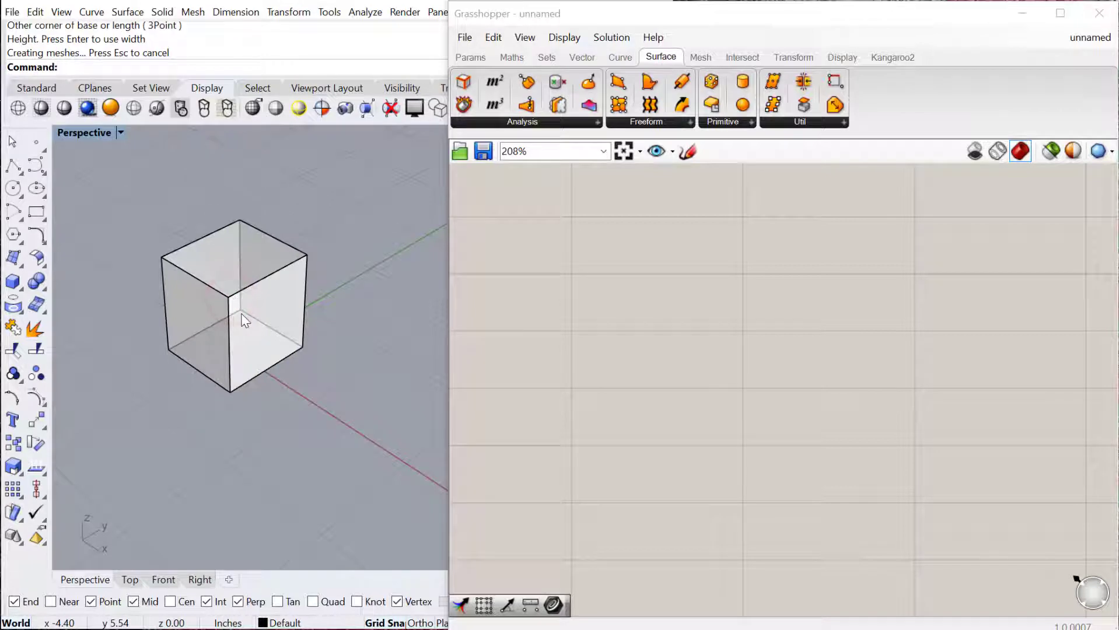
# Draw a sphere centred on the midpoint of the box's front vertical edge, slightly narrower than the box
pyautogui.press('Return')
pyautogui.click(229, 347)
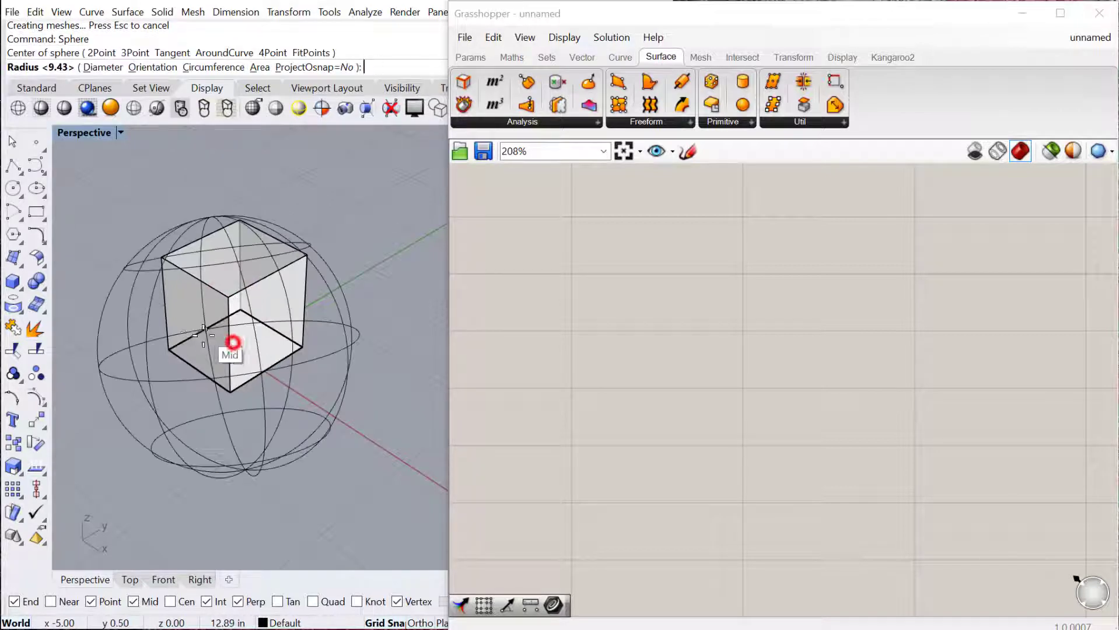
pyautogui.click(186, 325)
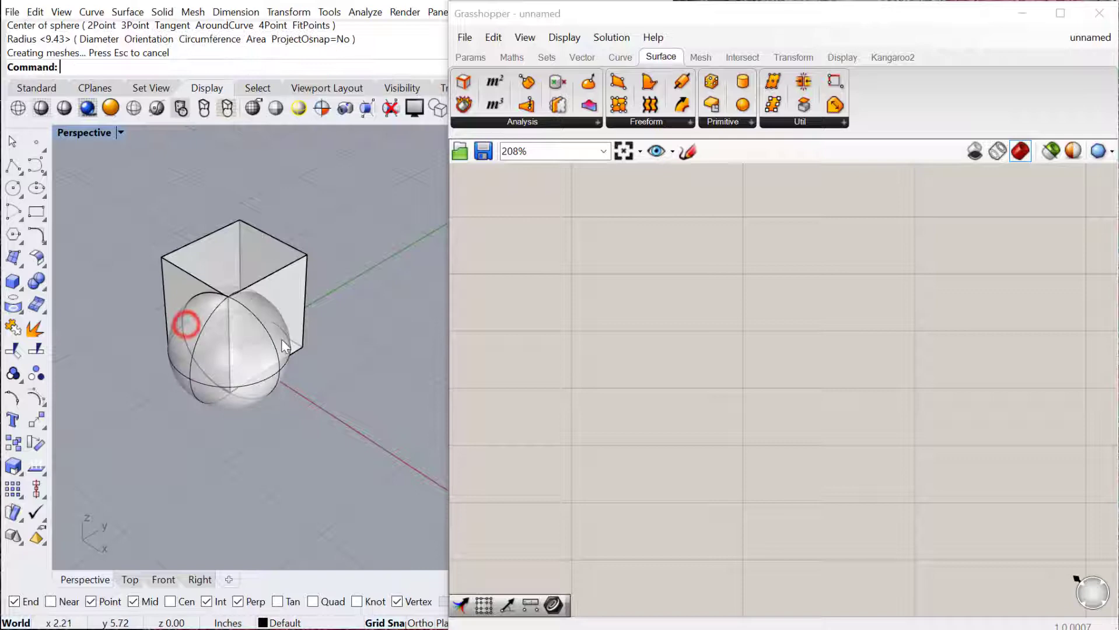
# Shift the sphere along its axes so it overlaps the lower front corner area of the box
pyautogui.moveTo(251, 396)
pyautogui.mouseDown(button='right')
pyautogui.moveTo(242, 392)
pyautogui.moveTo(272, 399)
pyautogui.mouseUp(button='right')
pyautogui.click(180, 308)
pyautogui.moveTo(203, 317); pyautogui.dragTo(235, 312)
pyautogui.moveTo(220, 355); pyautogui.dragTo(319, 365, button='right')
pyautogui.moveTo(338, 346); pyautogui.dragTo(312, 341)
pyautogui.moveTo(274, 301); pyautogui.dragTo(280, 314)
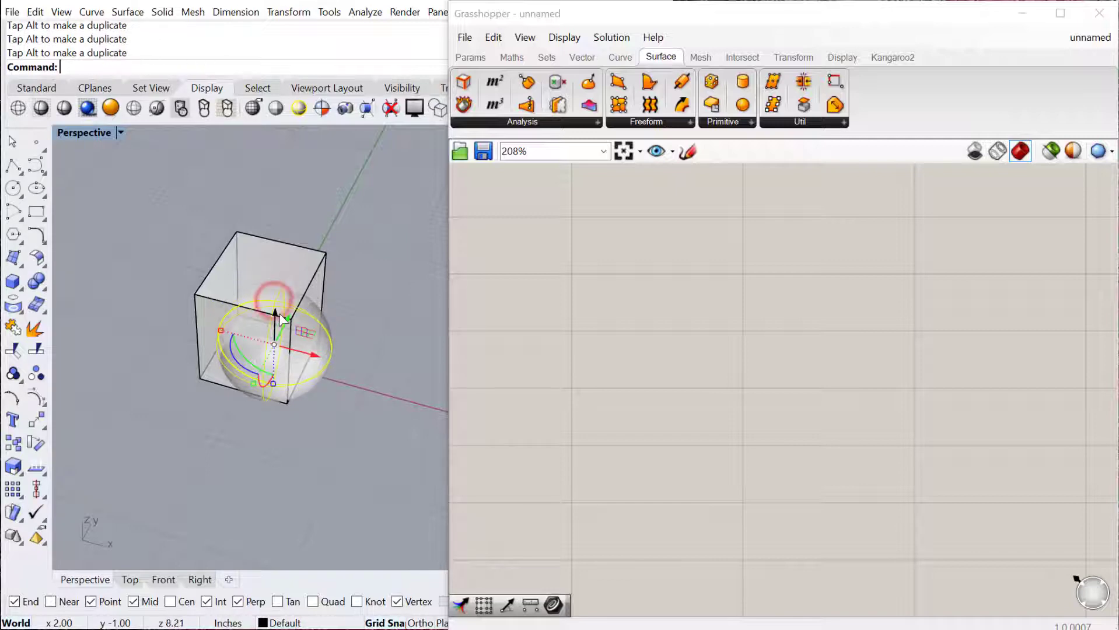
# Copy the sphere straight up with Vertical=Yes, placing the duplicate at the top of the box
pyautogui.write('Copy')
pyautogui.press('Return')
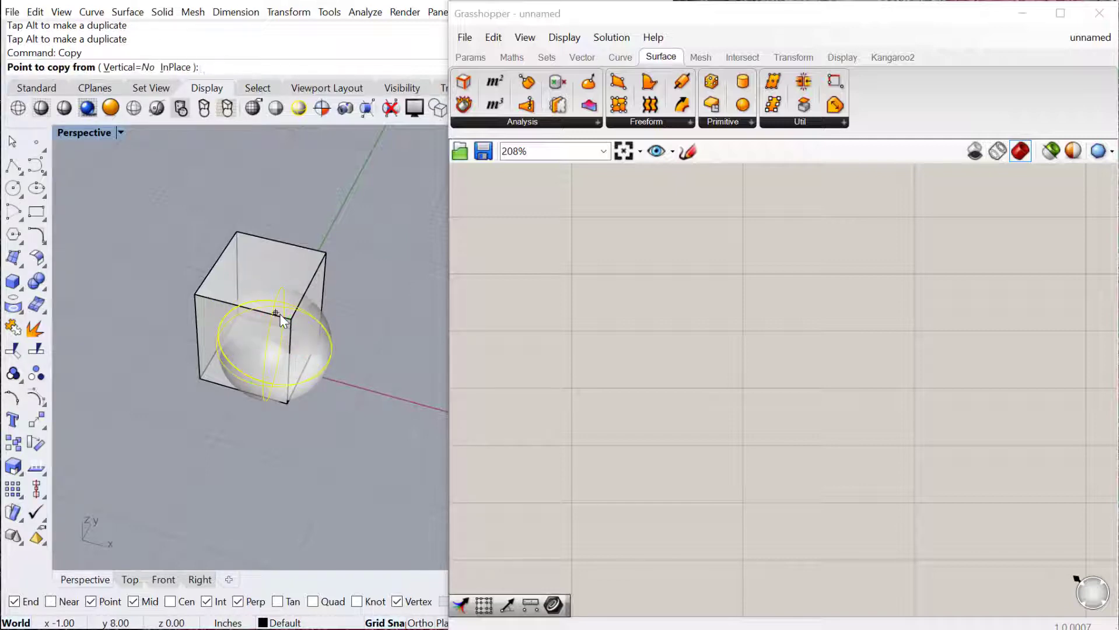
pyautogui.click(135, 67)
pyautogui.click(319, 505)
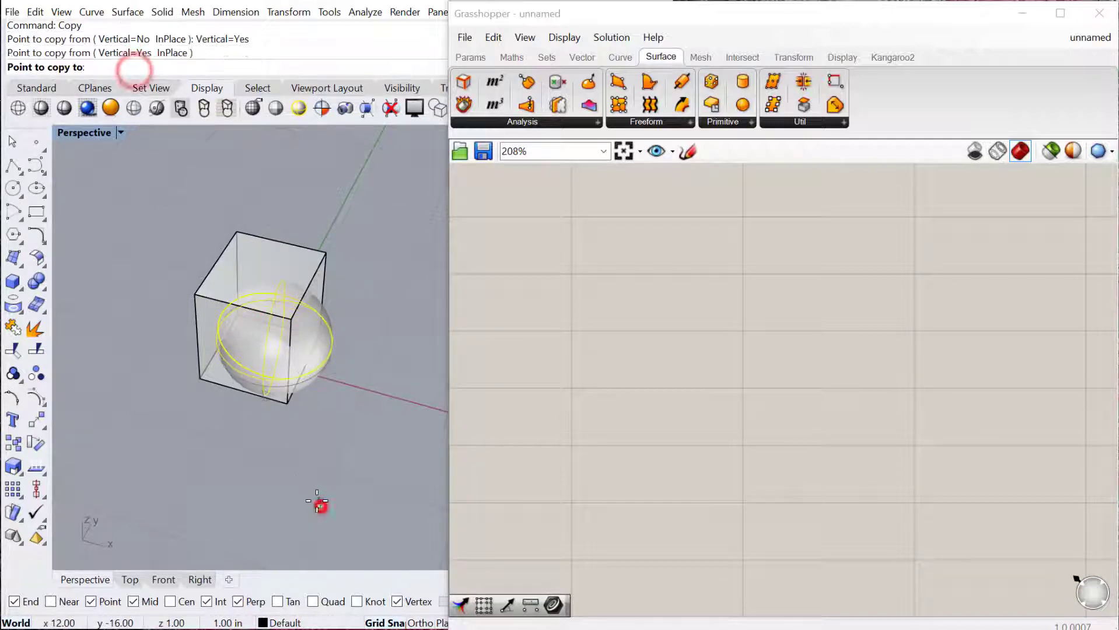
pyautogui.click(314, 467)
pyautogui.press('Return')
# Move the upper sphere in the negative X direction and scale it by a factor of 0.7
pyautogui.click(286, 261)
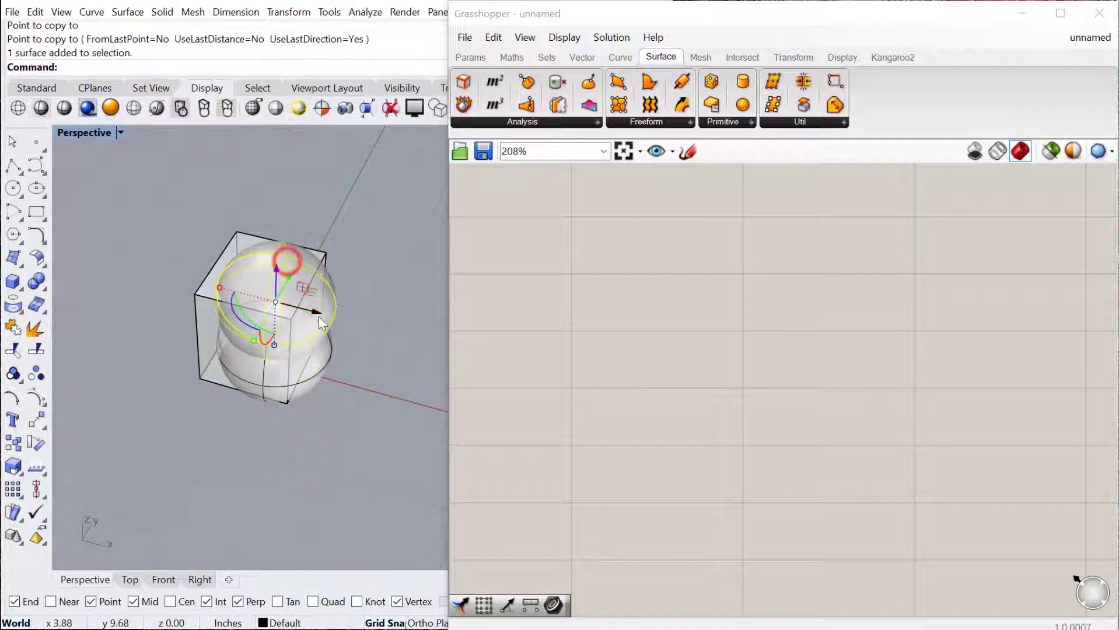
pyautogui.moveTo(312, 310); pyautogui.dragTo(278, 302)
pyautogui.moveTo(319, 397); pyautogui.dragTo(238, 336, button='right')
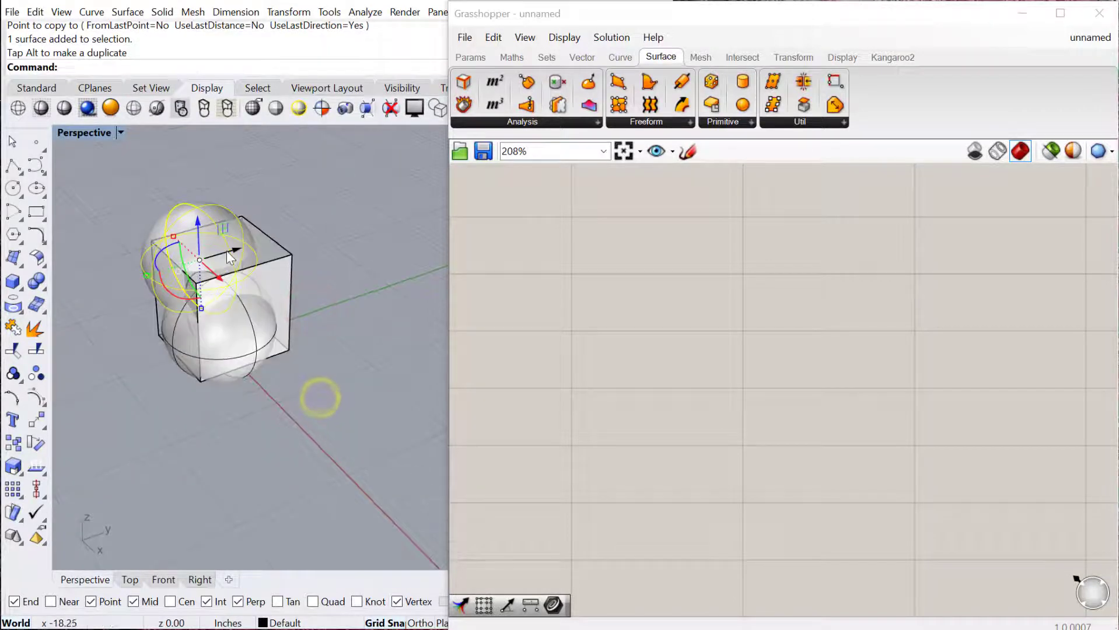
pyautogui.write('Scale')
pyautogui.press('Return')
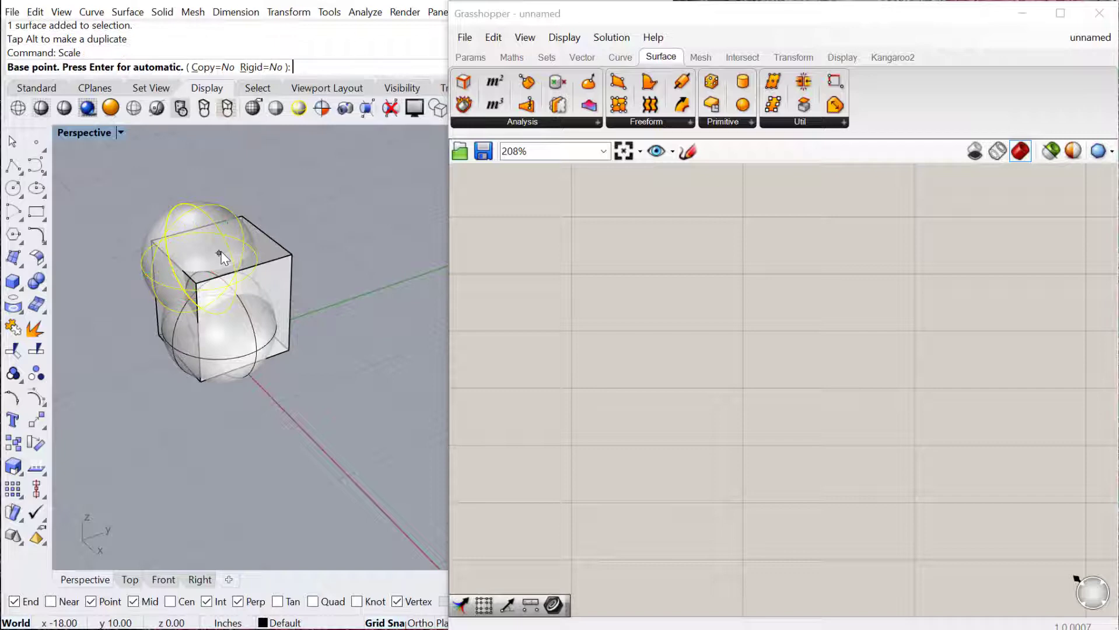
pyautogui.click(208, 268)
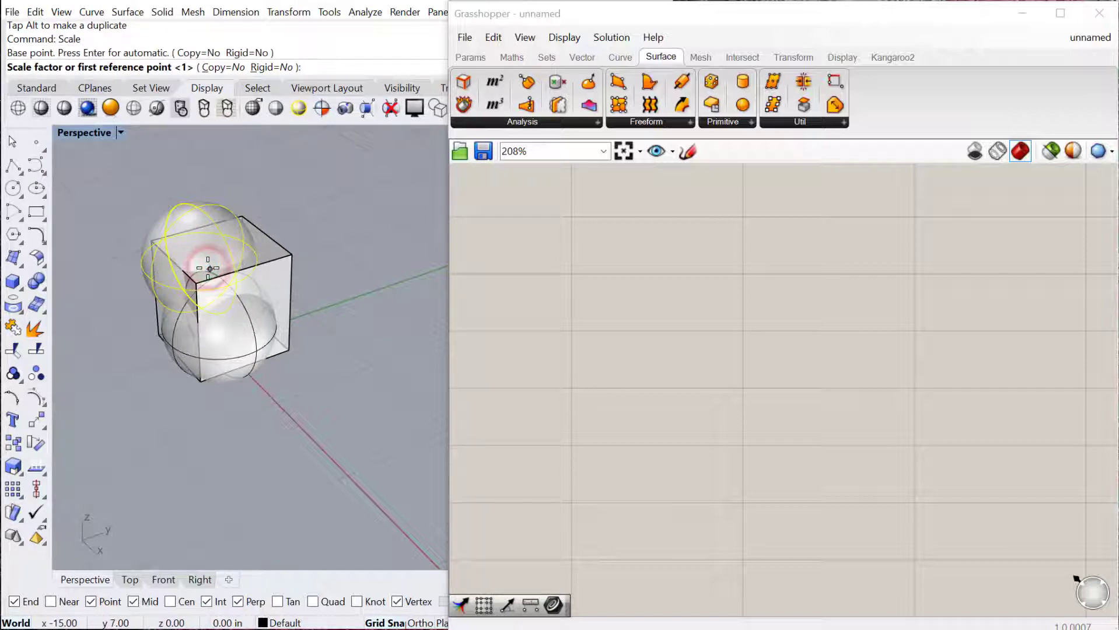
pyautogui.press('Return')
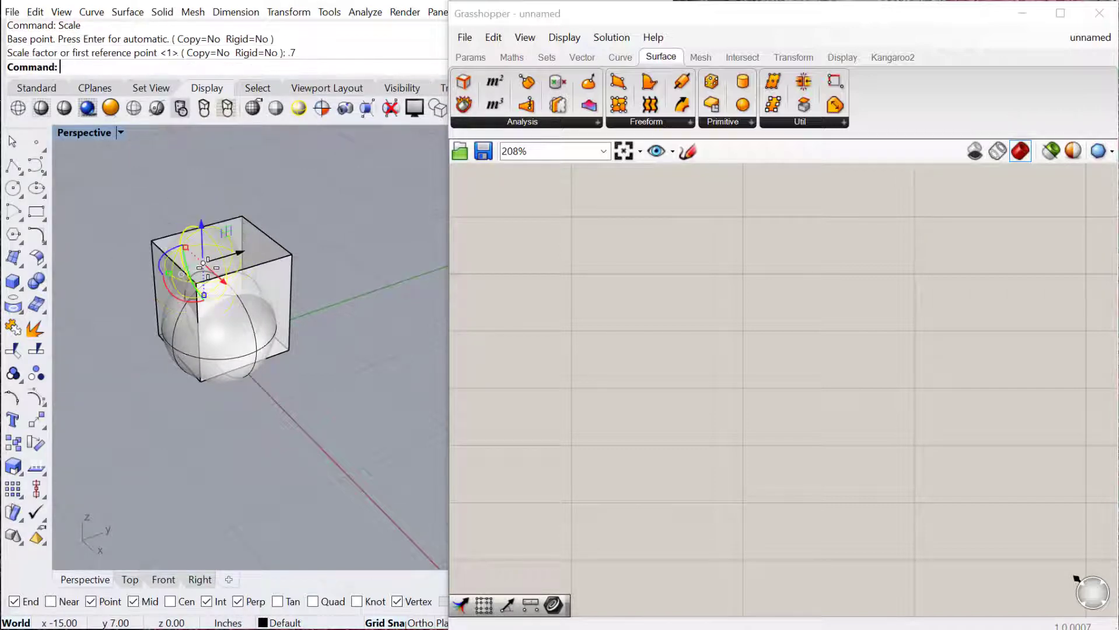
# Subtract the lower sphere from the box with Boolean2Objects, accepting the A minus B result
pyautogui.moveTo(265, 341); pyautogui.dragTo(259, 315)
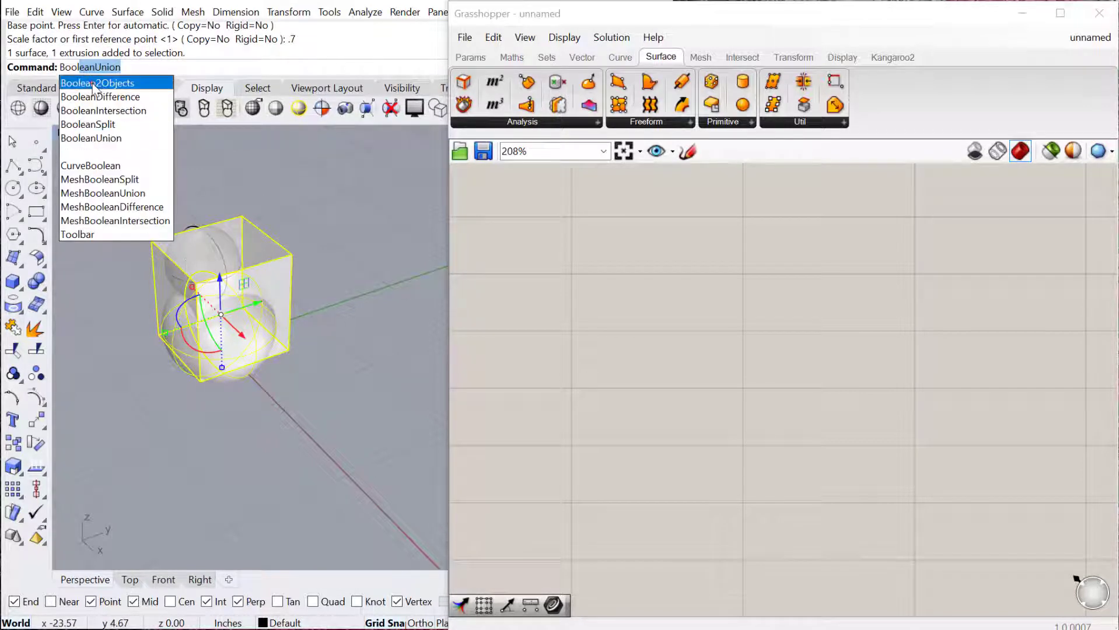
pyautogui.click(92, 82)
pyautogui.click(295, 356)
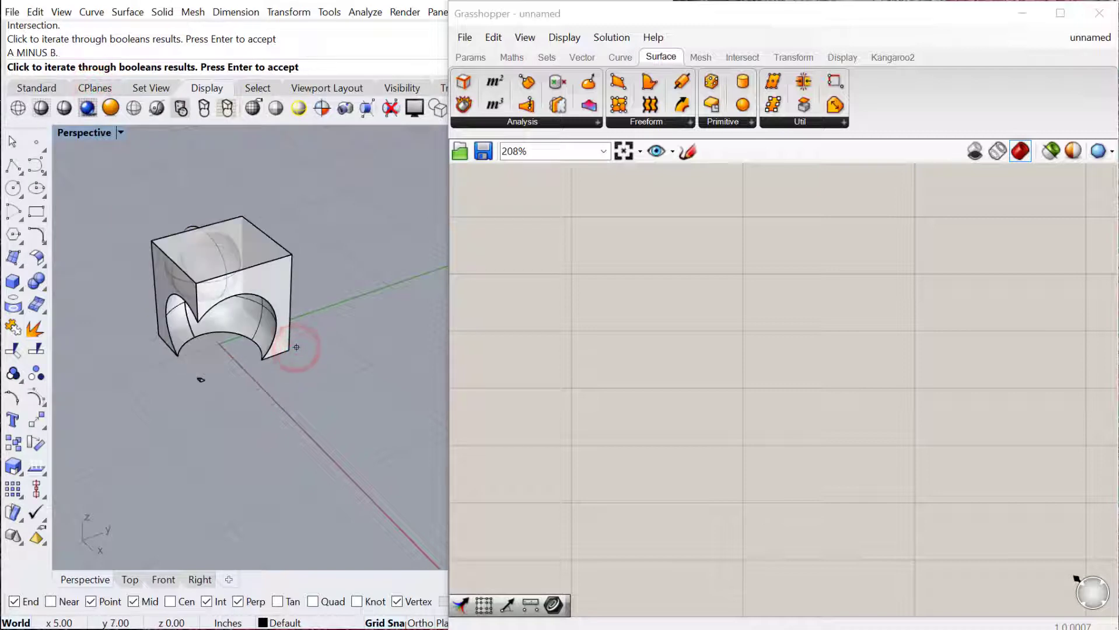
pyautogui.press('Return')
pyautogui.moveTo(310, 384); pyautogui.dragTo(193, 214)
pyautogui.rightClick(202, 262)
pyautogui.click(270, 291)
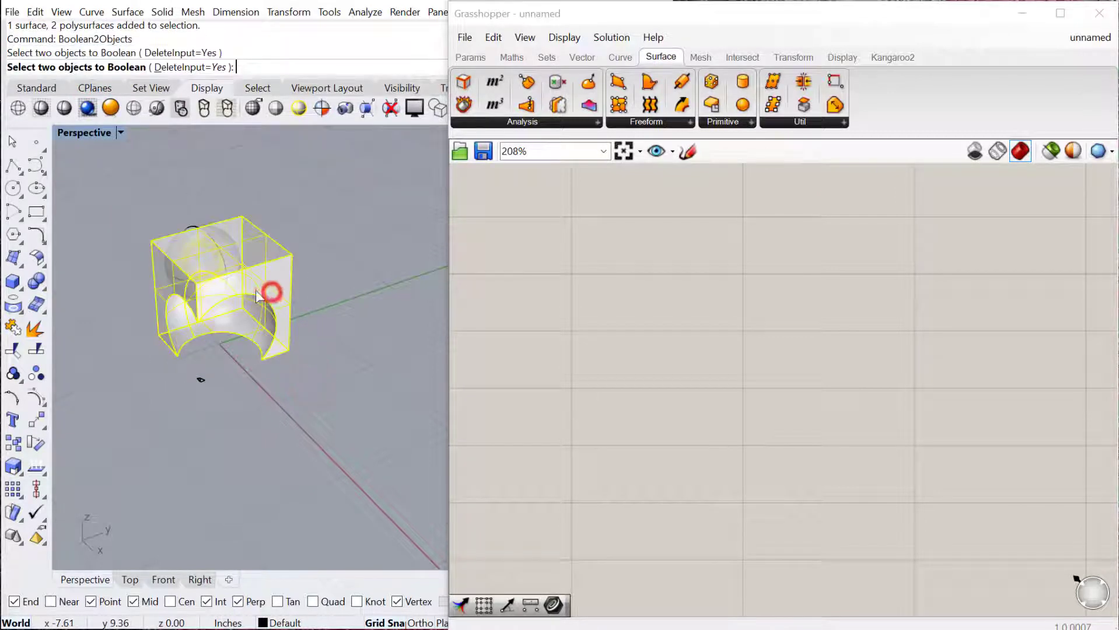
pyautogui.click(255, 290)
pyautogui.rightClick(295, 391)
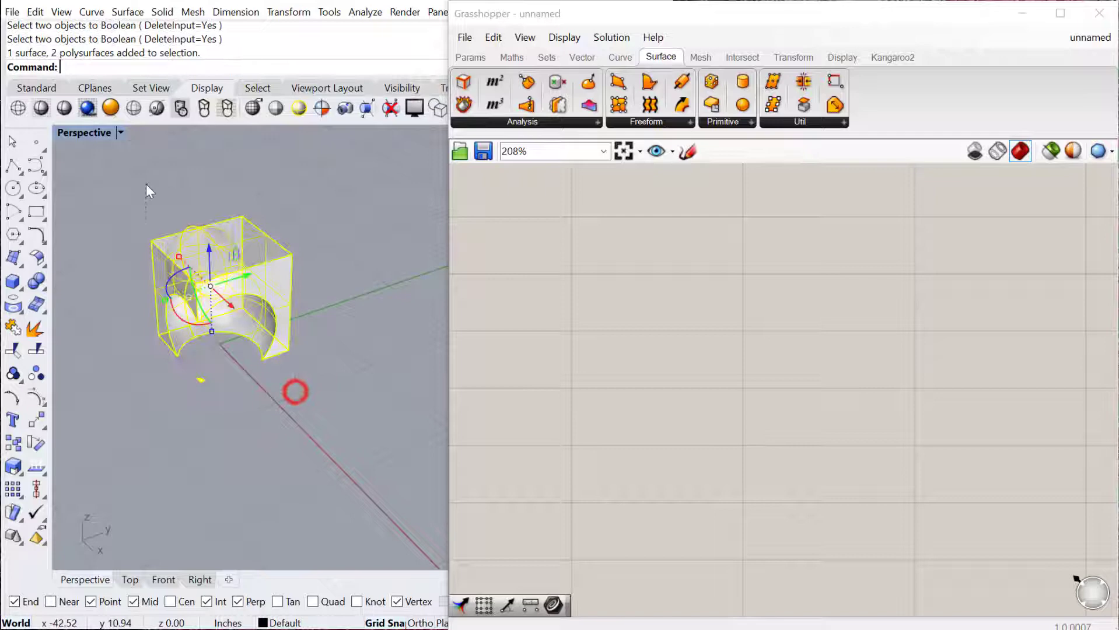
# Subtract the small upper sphere from the carved box with Boolean2Objects, accepting the B minus A result
pyautogui.write('bo')
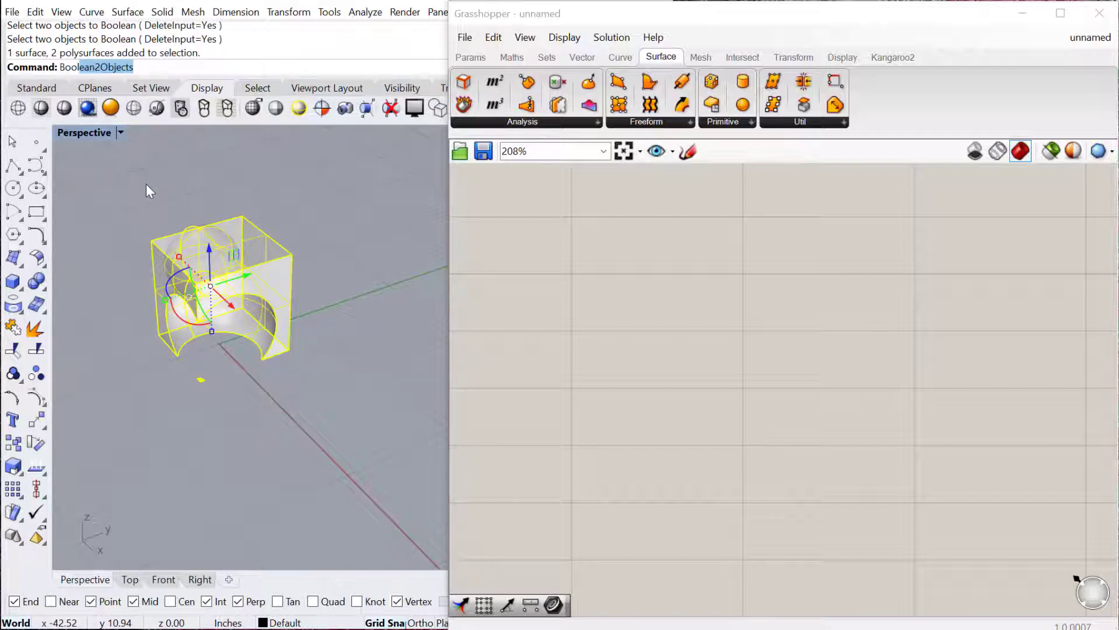
pyautogui.press('Return')
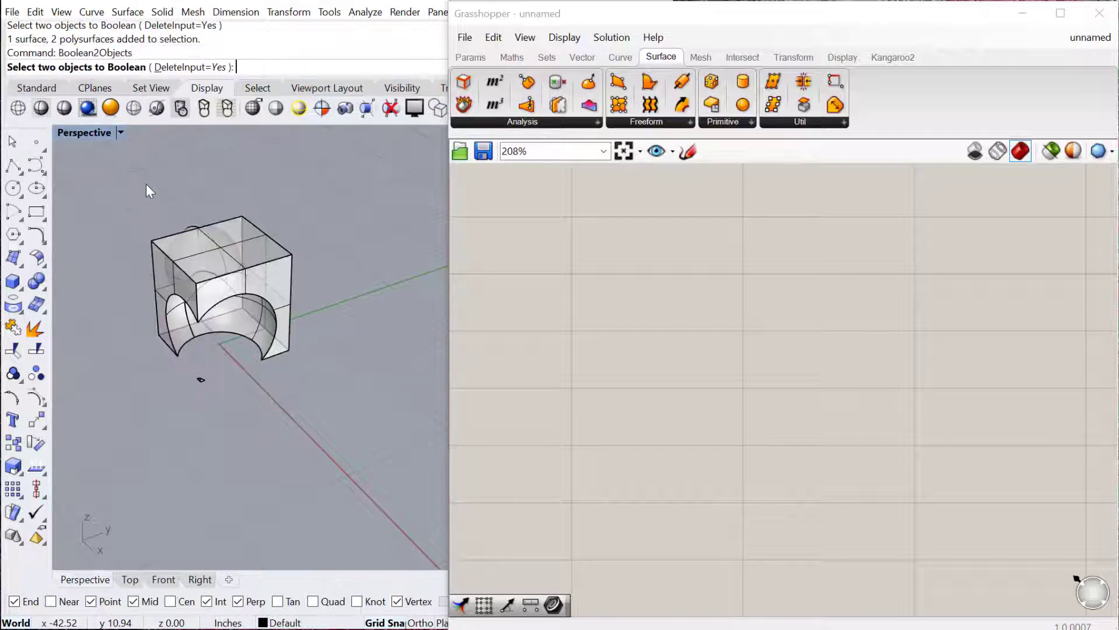
pyautogui.click(198, 227)
pyautogui.click(279, 259)
pyautogui.click(274, 269)
pyautogui.click(266, 270)
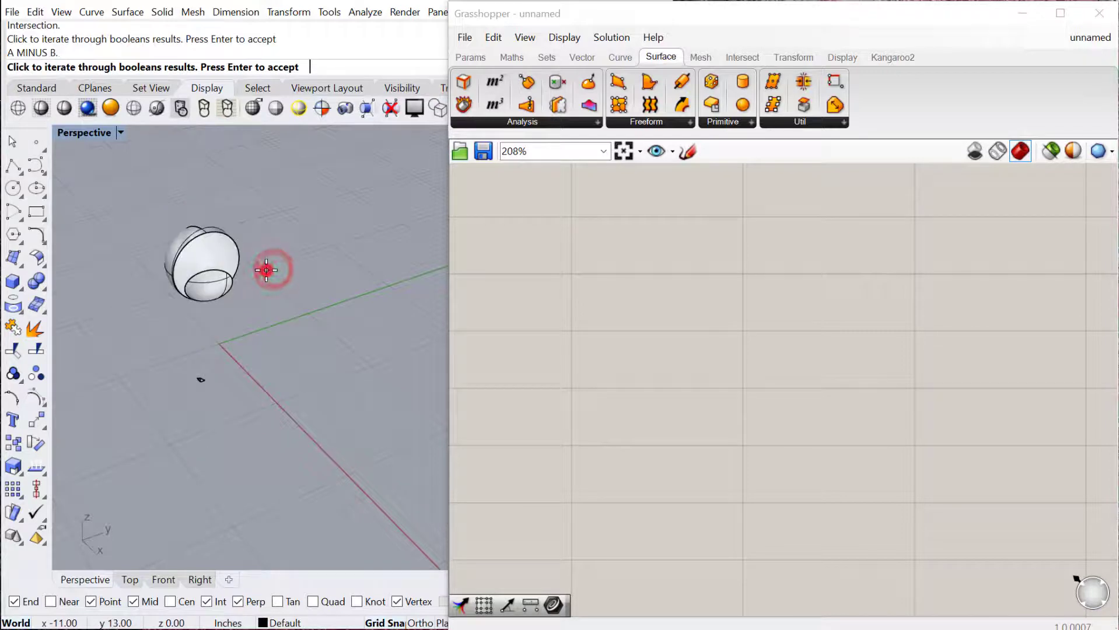
pyautogui.click(266, 269)
pyautogui.press('Return')
# Explode the carved box into separate surfaces and clear the selection
pyautogui.moveTo(300, 355)
pyautogui.mouseDown(button='right')
pyautogui.moveTo(337, 311)
pyautogui.moveTo(308, 262)
pyautogui.moveTo(237, 370)
pyautogui.moveTo(387, 370)
pyautogui.moveTo(352, 252)
pyautogui.moveTo(299, 287)
pyautogui.moveTo(311, 366)
pyautogui.mouseUp(button='right')
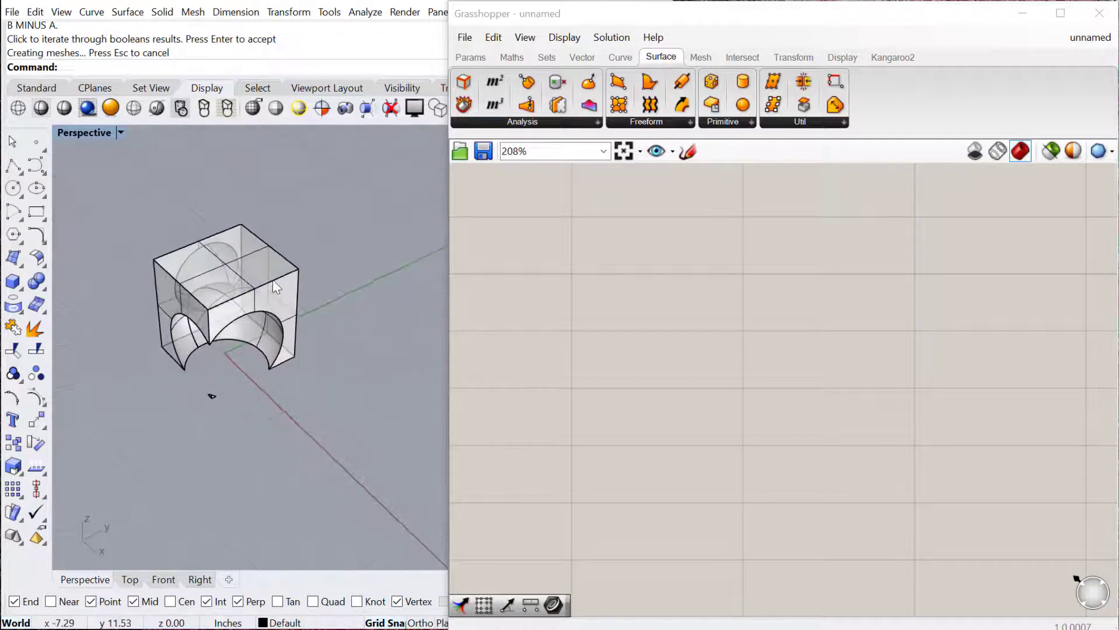
pyautogui.click(277, 280)
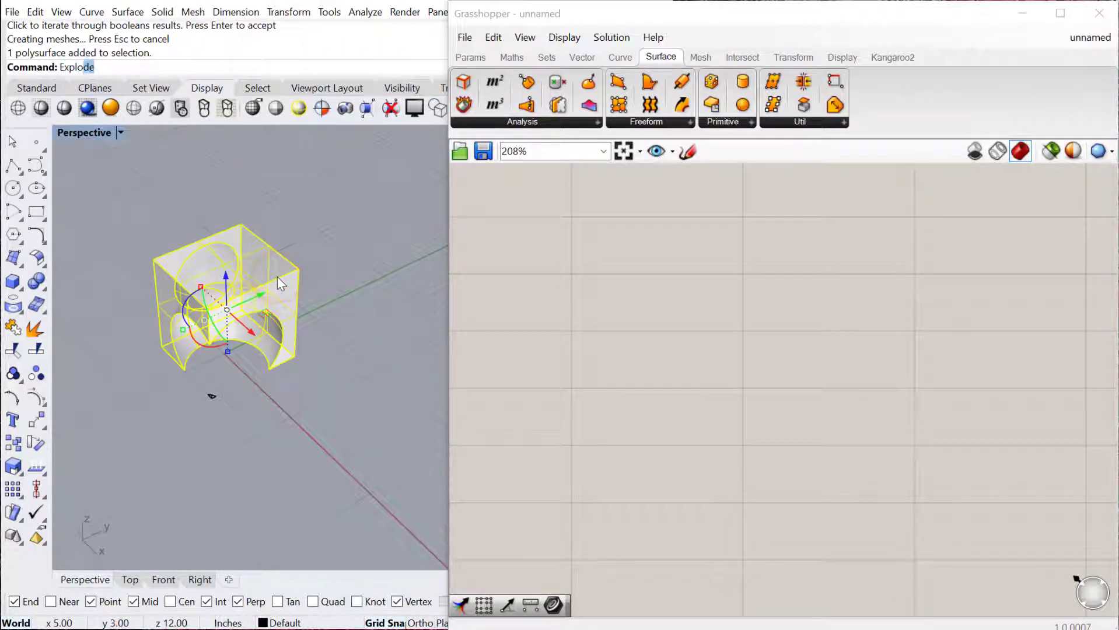
pyautogui.write('Explo')
pyautogui.press('Return')
pyautogui.click(363, 207)
# Delete the flat outer faces of the exploded box, keeping the two spherical surfaces
pyautogui.moveTo(328, 243); pyautogui.dragTo(272, 291)
pyautogui.press('Delete')
pyautogui.moveTo(192, 280); pyautogui.dragTo(142, 273, button='right')
pyautogui.click(142, 272)
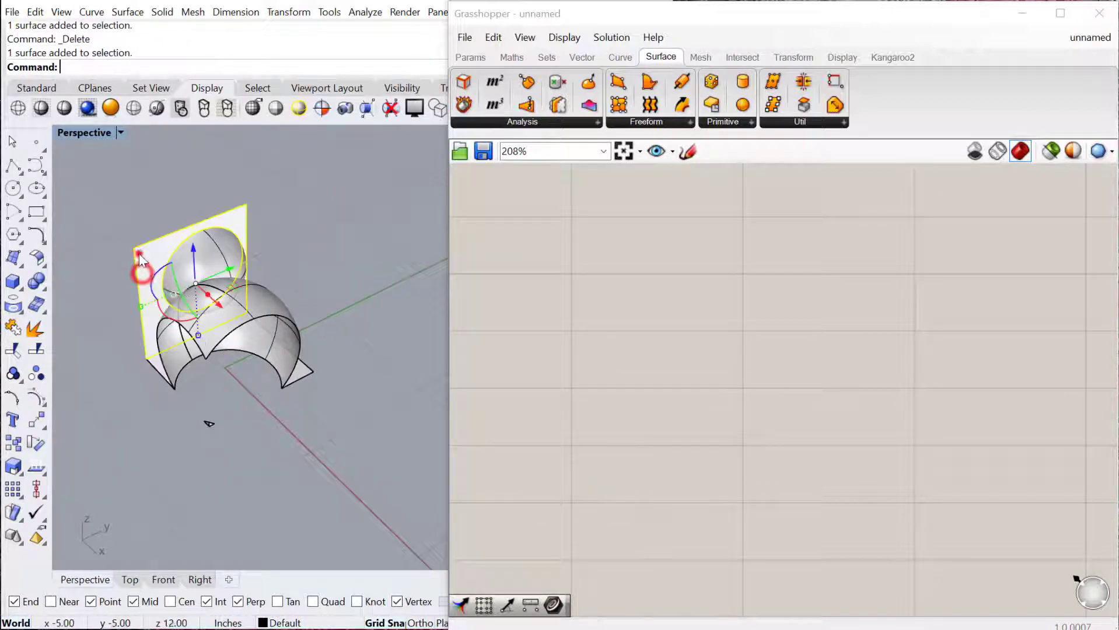
pyautogui.press('Delete')
# Join the two spherical surfaces into one open polysurface
pyautogui.moveTo(302, 372)
pyautogui.mouseDown(button='right')
pyautogui.moveTo(281, 391)
pyautogui.moveTo(334, 331)
pyautogui.moveTo(312, 356)
pyautogui.mouseUp(button='right')
pyautogui.moveTo(335, 302); pyautogui.dragTo(95, 156)
pyautogui.write('Join')
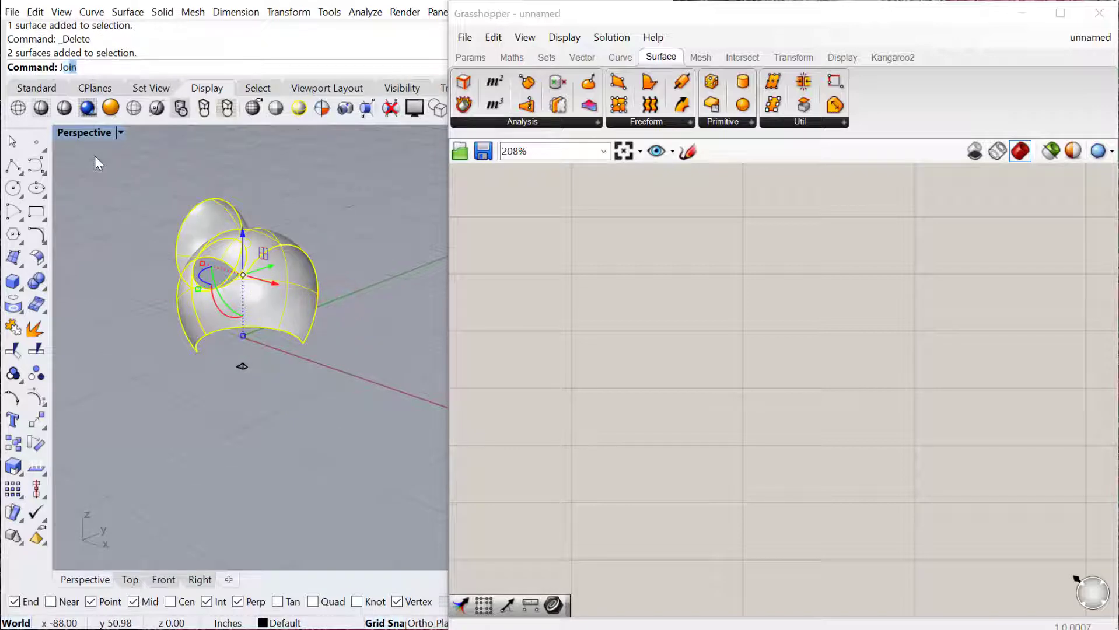
pyautogui.press('Return')
# Delete the small leftover piece lying in front of the joined spherical surfaces
pyautogui.moveTo(204, 263); pyautogui.dragTo(325, 274, button='right')
pyautogui.click(255, 418)
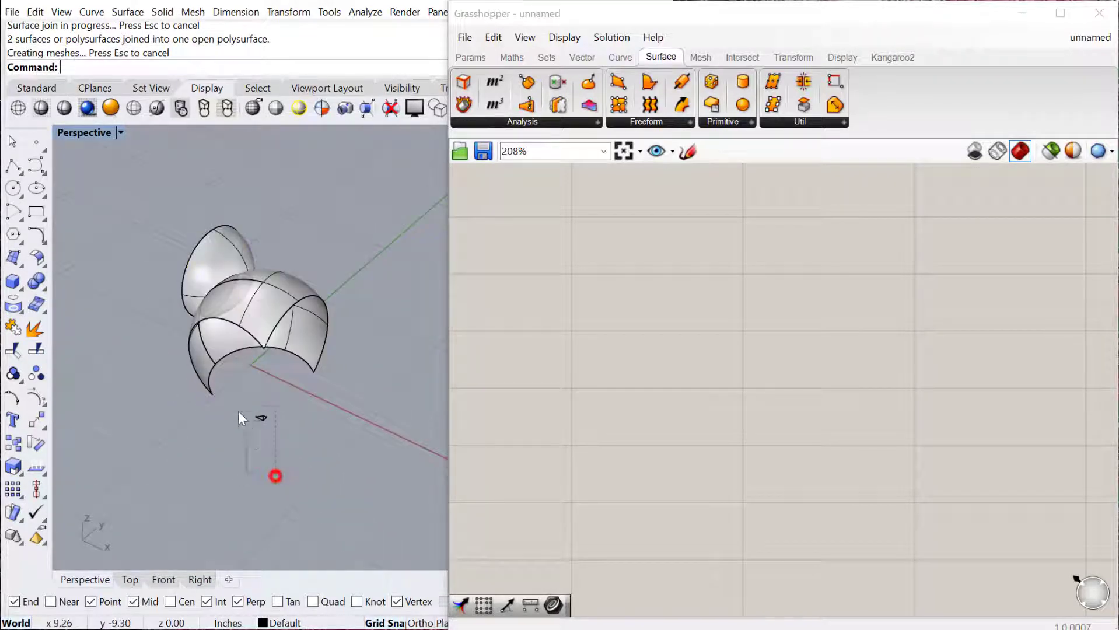
pyautogui.press('Delete')
# Draw a four-point degree 3 curve in the Front view, arching over the polysurface and flattening out along positive X
pyautogui.scroll(-3, 245, 400)
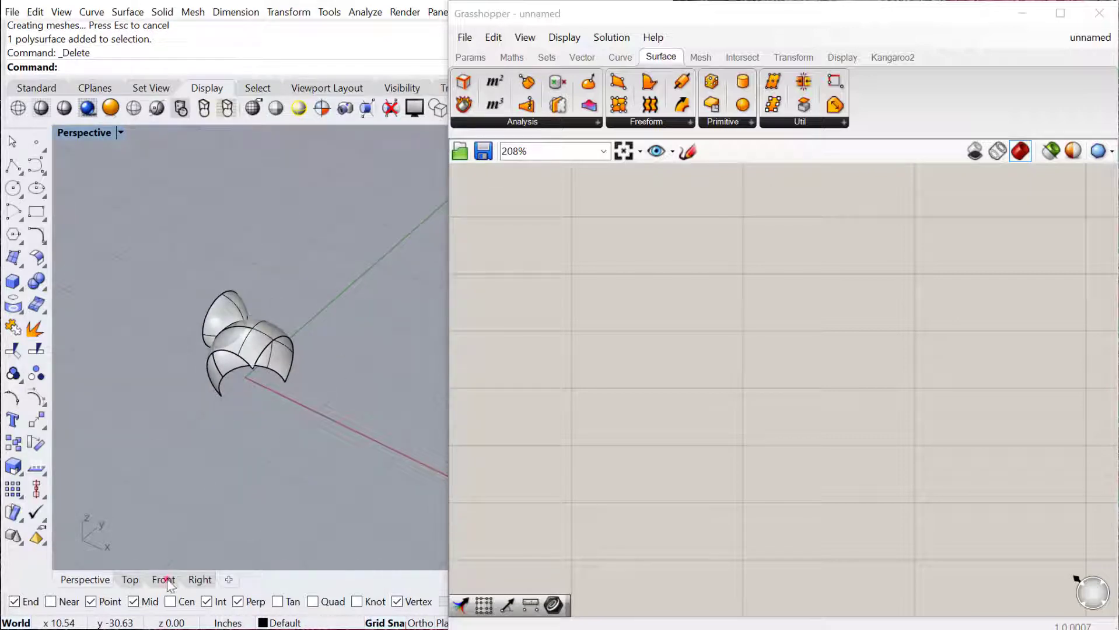
pyautogui.moveTo(211, 355); pyautogui.dragTo(225, 405, button='right')
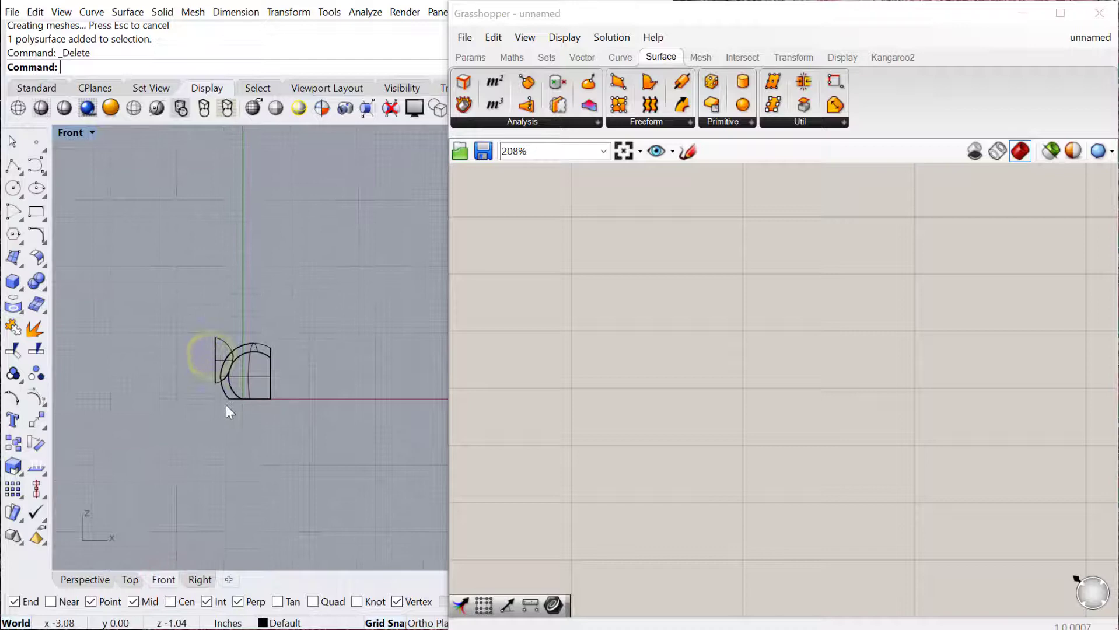
pyautogui.press('Return')
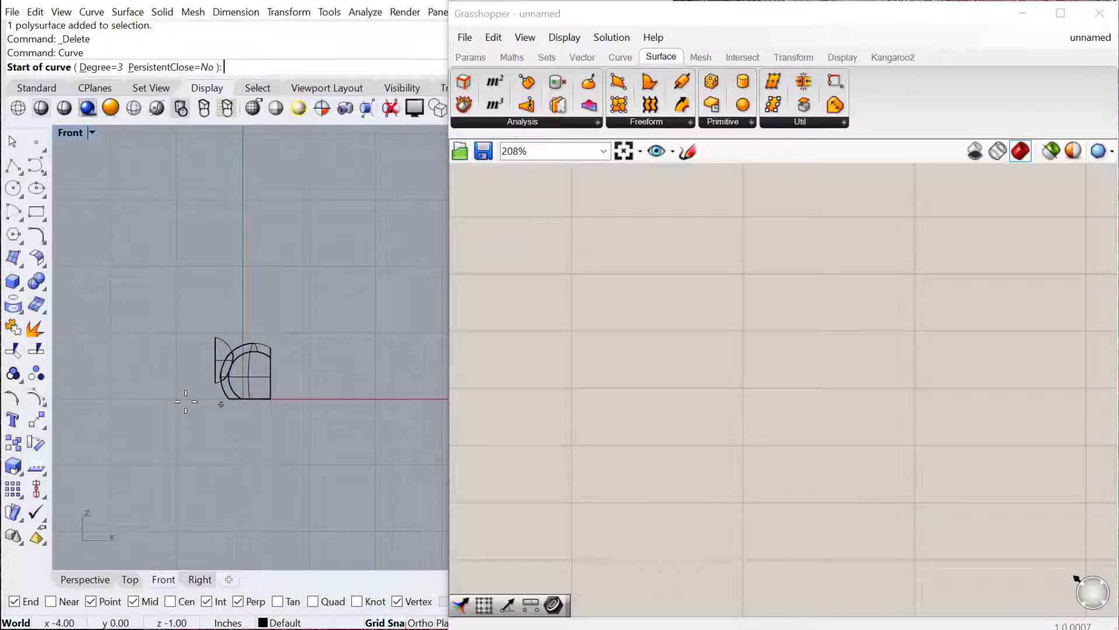
pyautogui.click(144, 392)
pyautogui.click(252, 260)
pyautogui.scroll(-2, 294, 364)
pyautogui.click(343, 403)
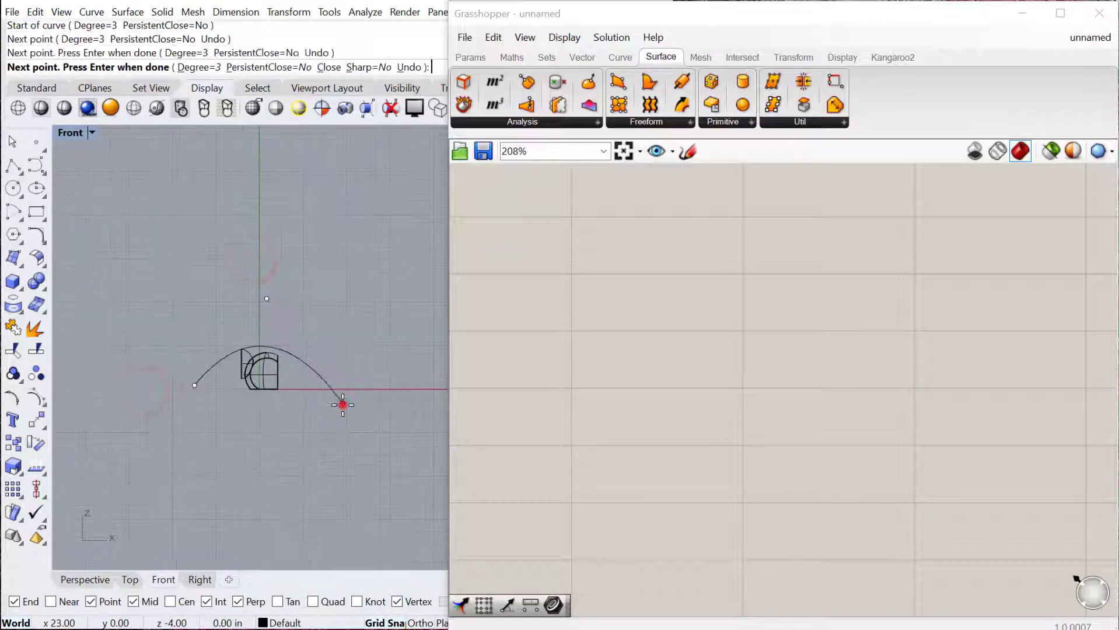
pyautogui.click(382, 376)
pyautogui.rightClick(382, 376)
# Draw a second four-point degree 3 curve in the Front view, dipping deeper and ending higher than the first
pyautogui.rightClick(382, 376)
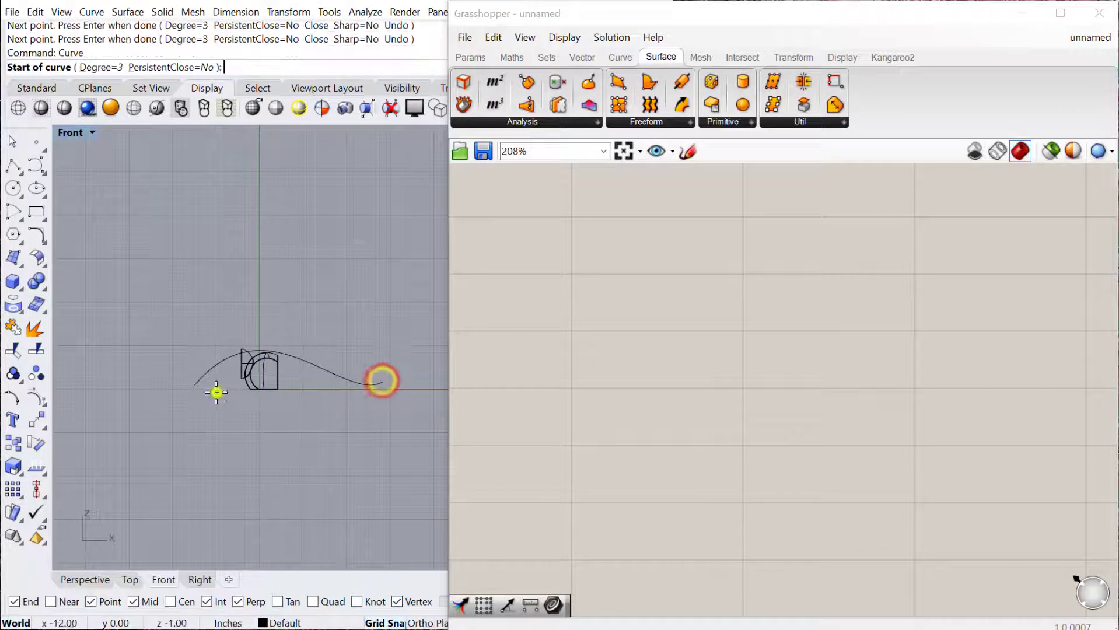
pyautogui.click(213, 388)
pyautogui.click(296, 296)
pyautogui.click(317, 447)
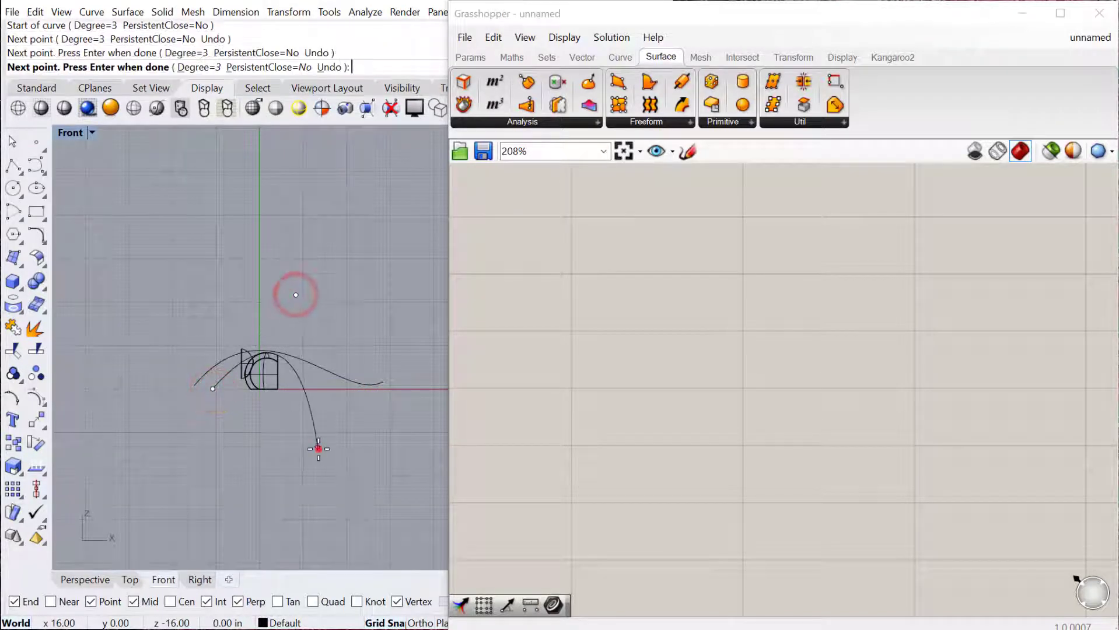
pyautogui.click(383, 361)
pyautogui.rightClick(383, 361)
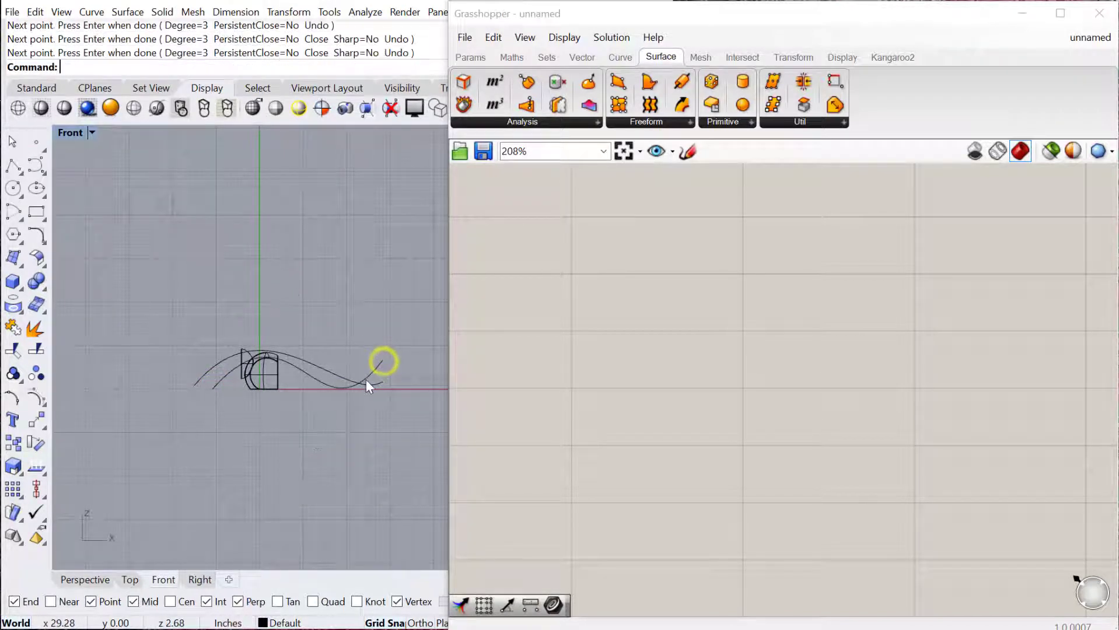
# In the Perspective view, move one of the two curves away along the Y axis
pyautogui.click(107, 579)
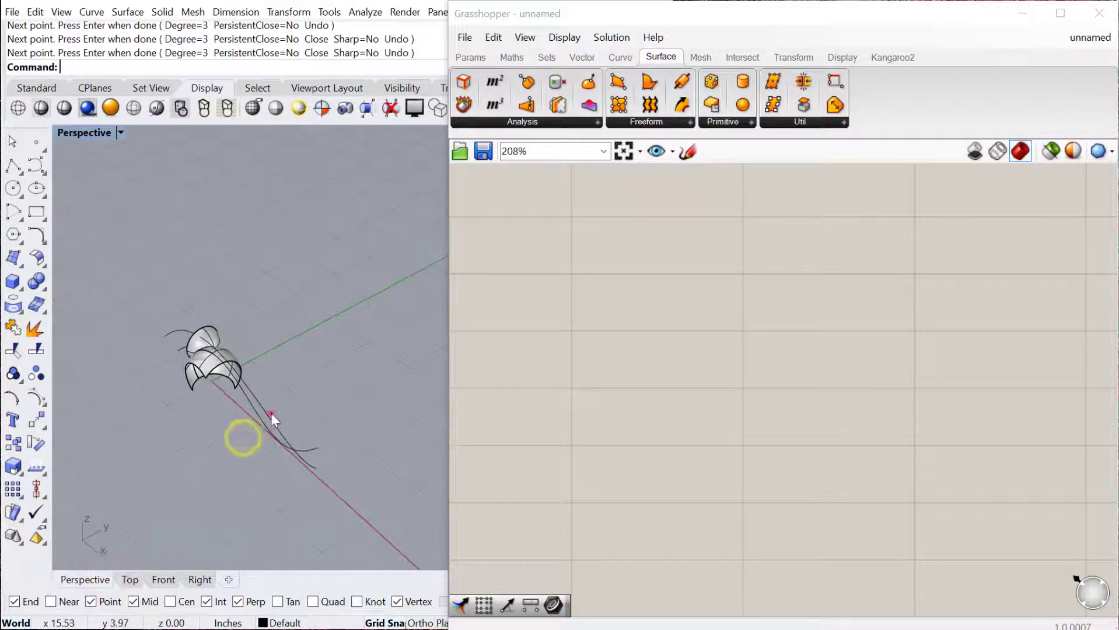
pyautogui.click(271, 413)
pyautogui.moveTo(216, 431); pyautogui.dragTo(318, 376)
# Loft a surface between the two wavy curves, accepting the default loft options
pyautogui.moveTo(346, 472); pyautogui.dragTo(208, 357)
pyautogui.write('Loft')
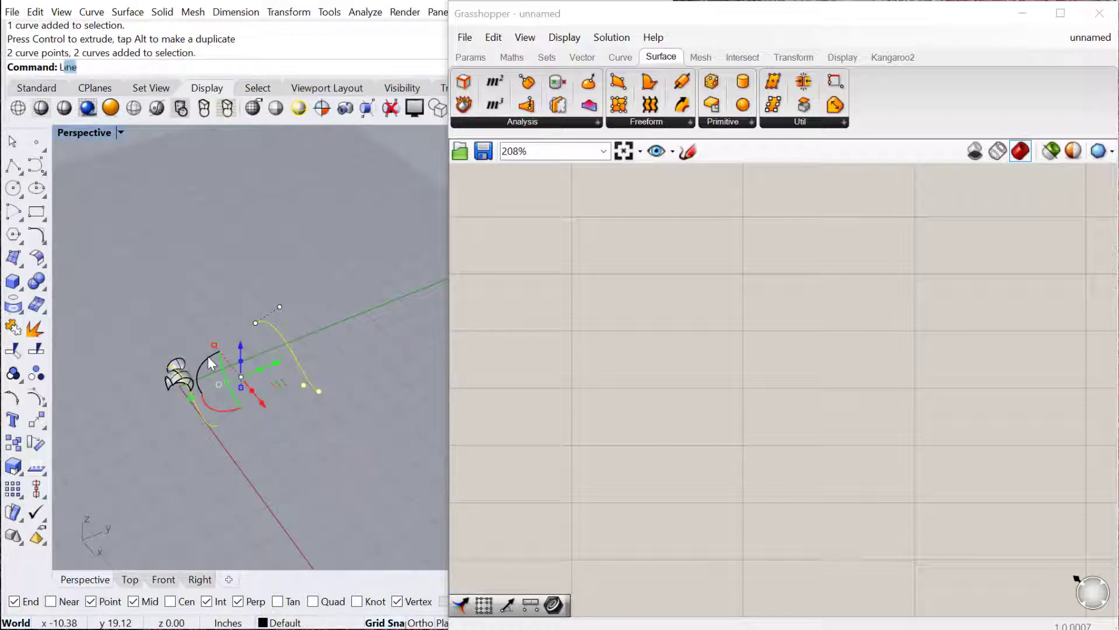
pyautogui.press('Return')
pyautogui.rightClick(303, 472)
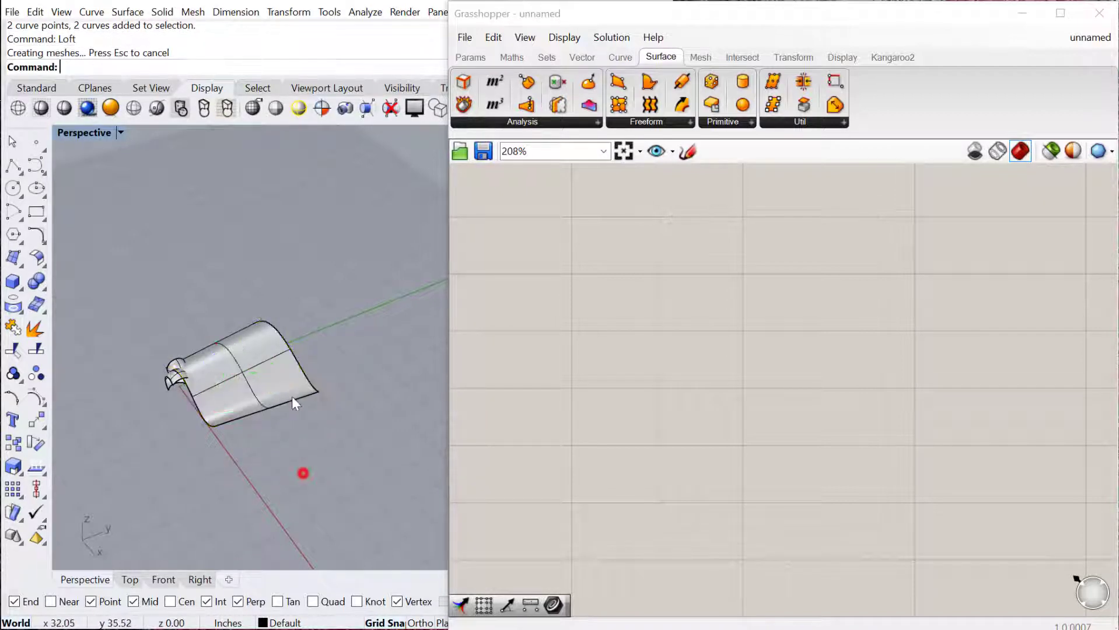
# Add a Surface parameter to the Grasshopper canvas and reference the lofted Rhino surface in it
pyautogui.doubleClick(577, 266)
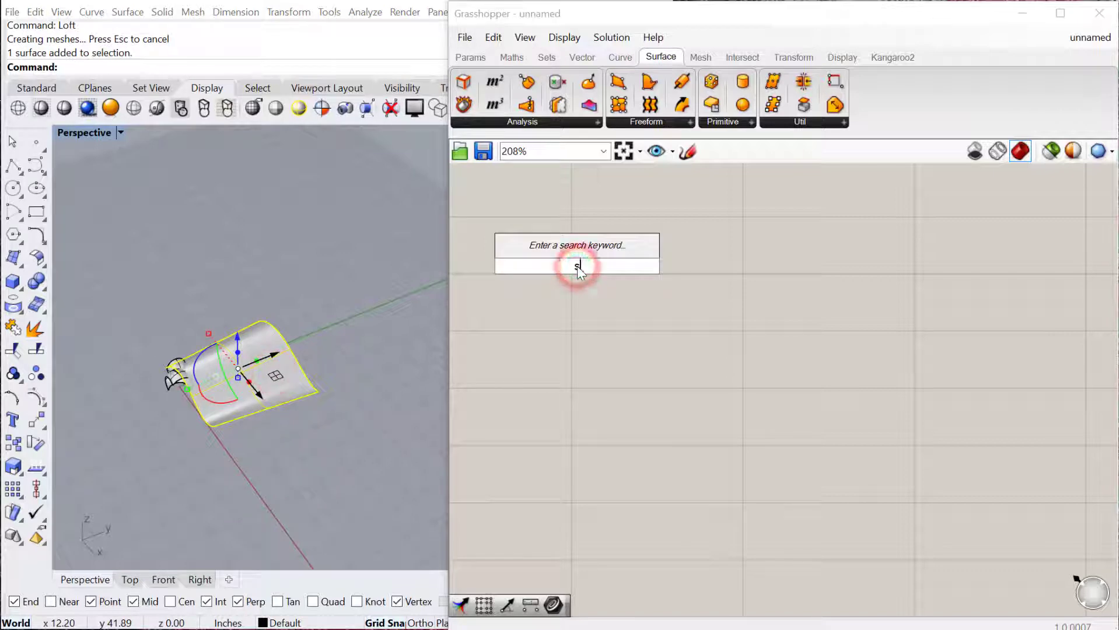
pyautogui.write('surf')
pyautogui.press('Return')
pyautogui.rightClick(577, 266)
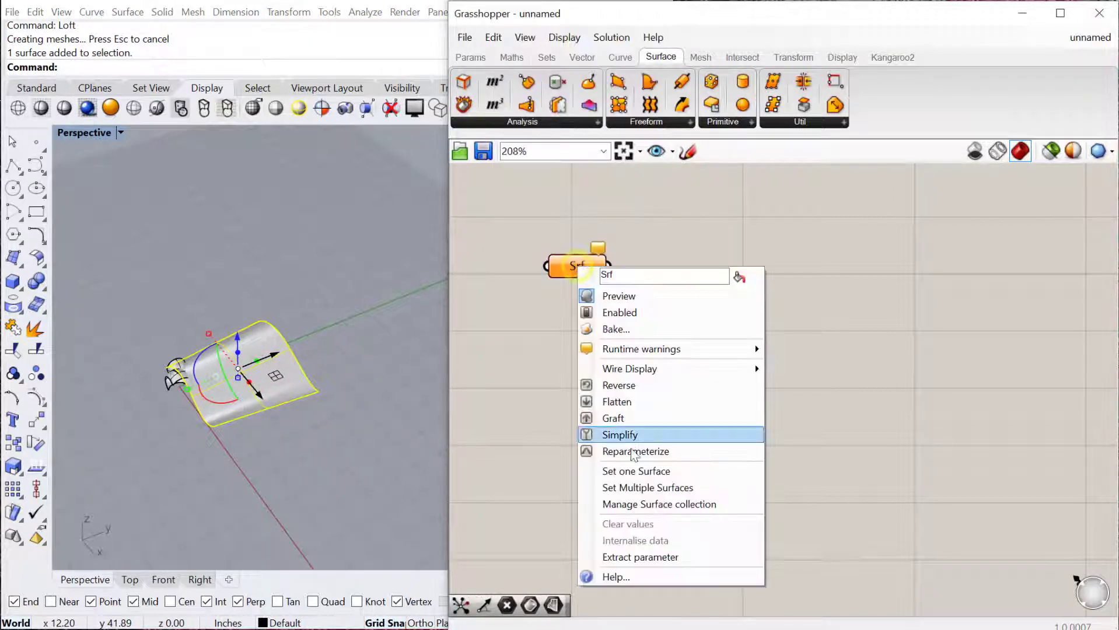
pyautogui.click(606, 467)
# Add a Geometry parameter below the Surface parameter
pyautogui.doubleClick(588, 352)
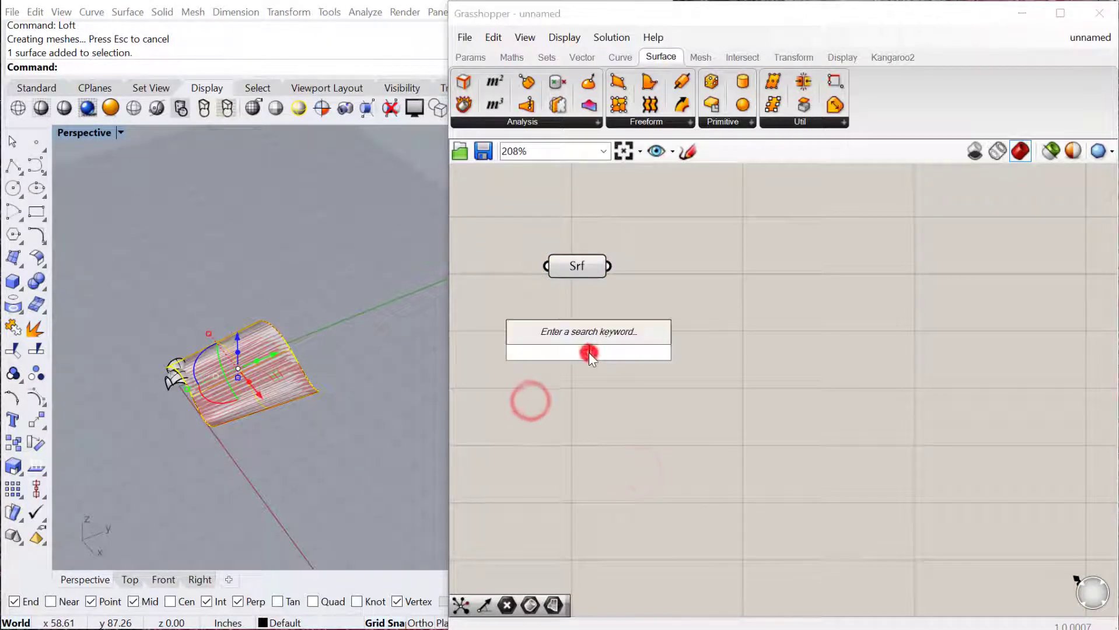
pyautogui.write('geo')
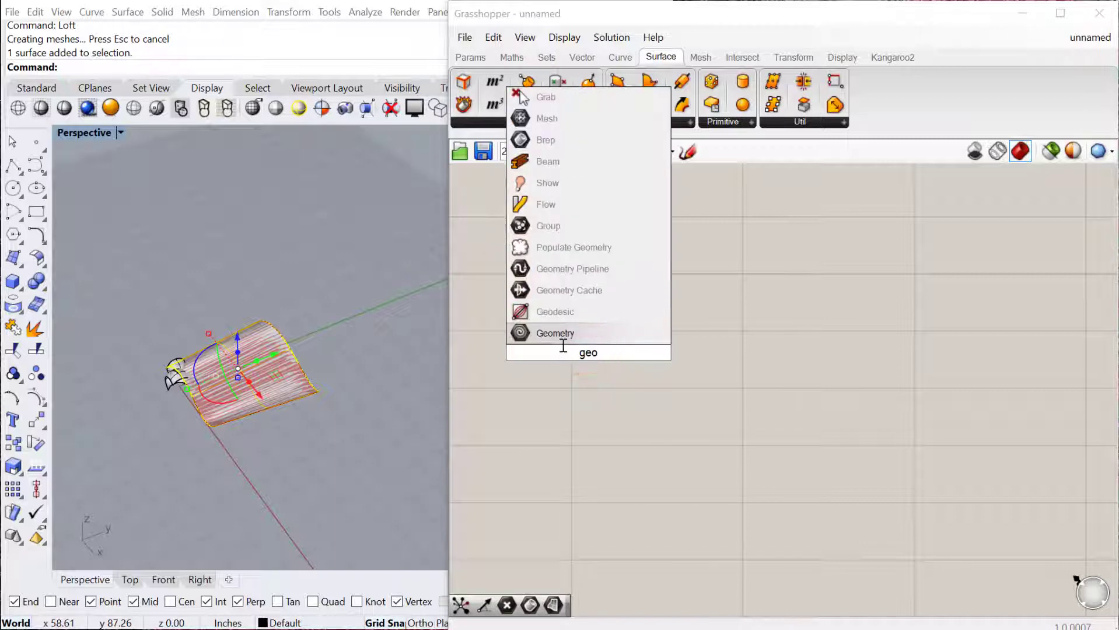
pyautogui.click(564, 335)
pyautogui.moveTo(590, 346); pyautogui.dragTo(581, 336)
# Hide the original lofted surface and its far curve in Rhino
pyautogui.scroll(6, 210, 432)
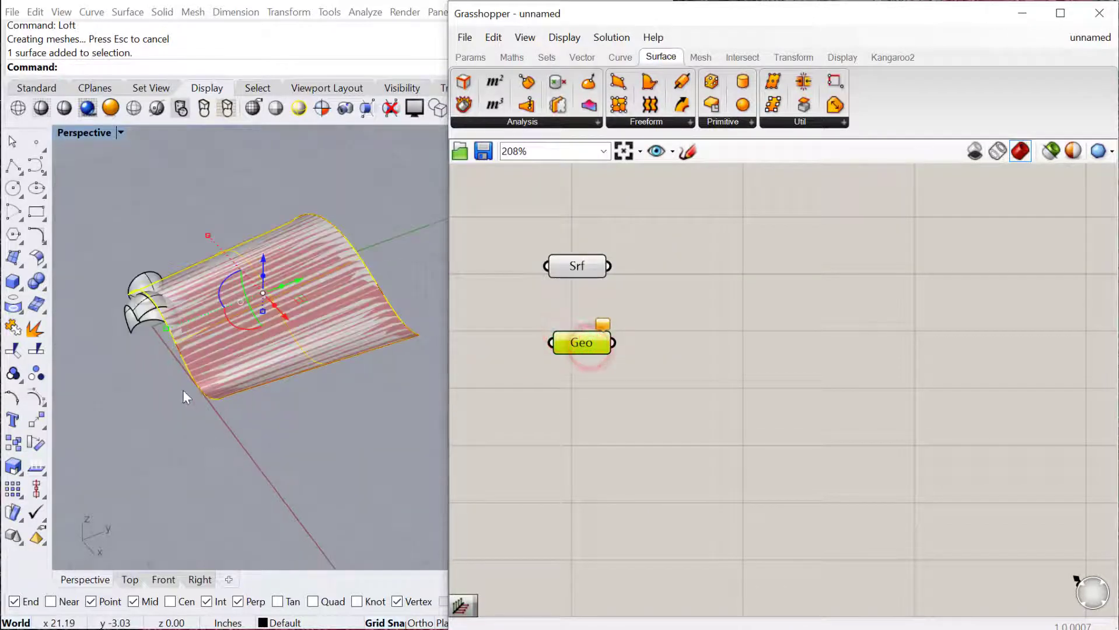
pyautogui.click(183, 390)
pyautogui.click(218, 307)
pyautogui.moveTo(394, 447); pyautogui.dragTo(281, 233)
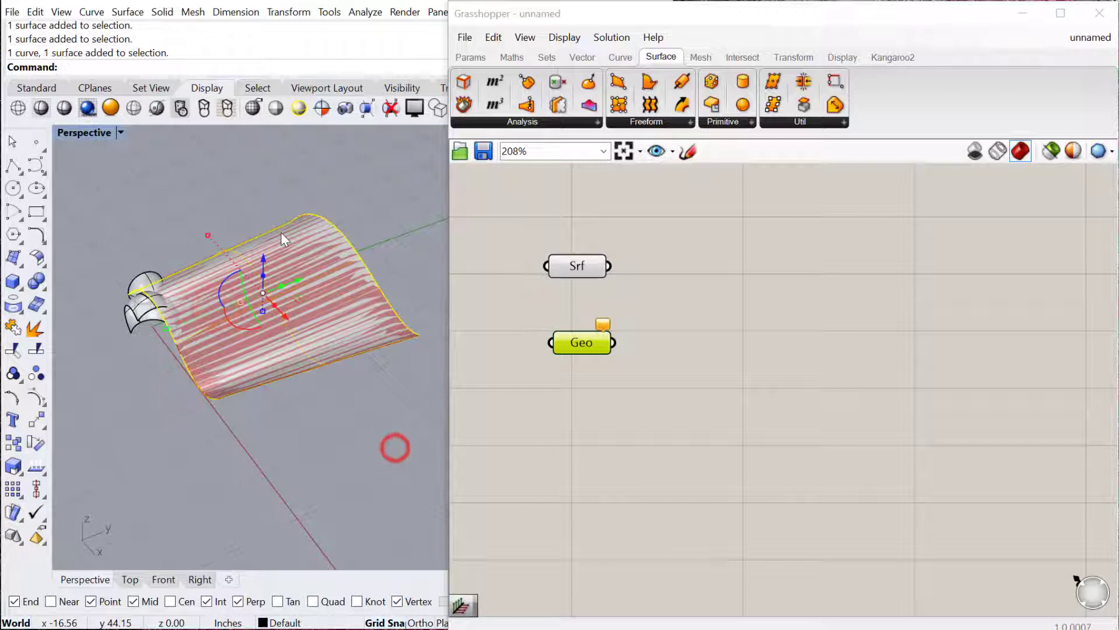
pyautogui.write('Hide')
pyautogui.press('Return')
# Reference the Rhino polysurface of sphere pieces in the Geometry parameter
pyautogui.moveTo(108, 259); pyautogui.dragTo(130, 299)
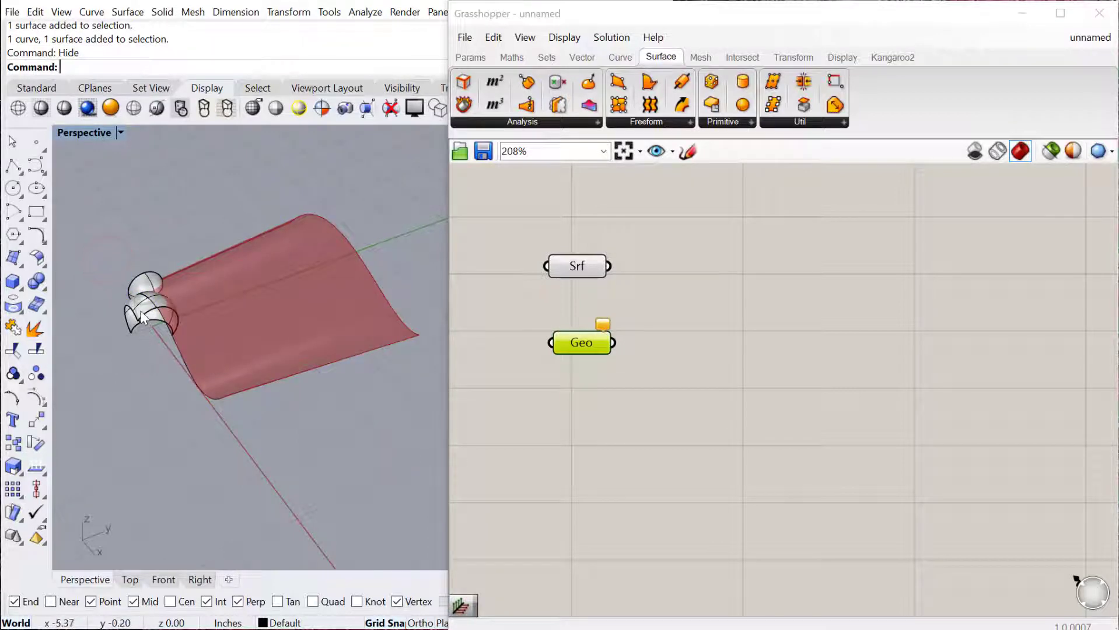
pyautogui.rightClick(600, 343)
pyautogui.click(630, 529)
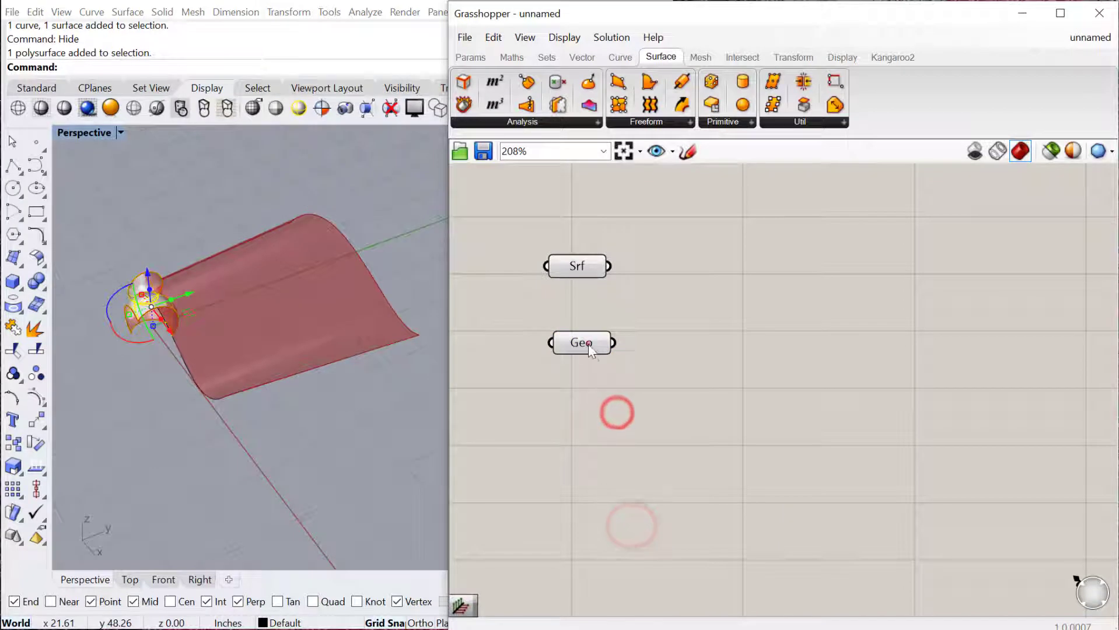
pyautogui.click(588, 344)
# Move the polysurface and remaining curve away from the wavy surface, and hide both in Rhino
pyautogui.moveTo(240, 408); pyautogui.dragTo(105, 250)
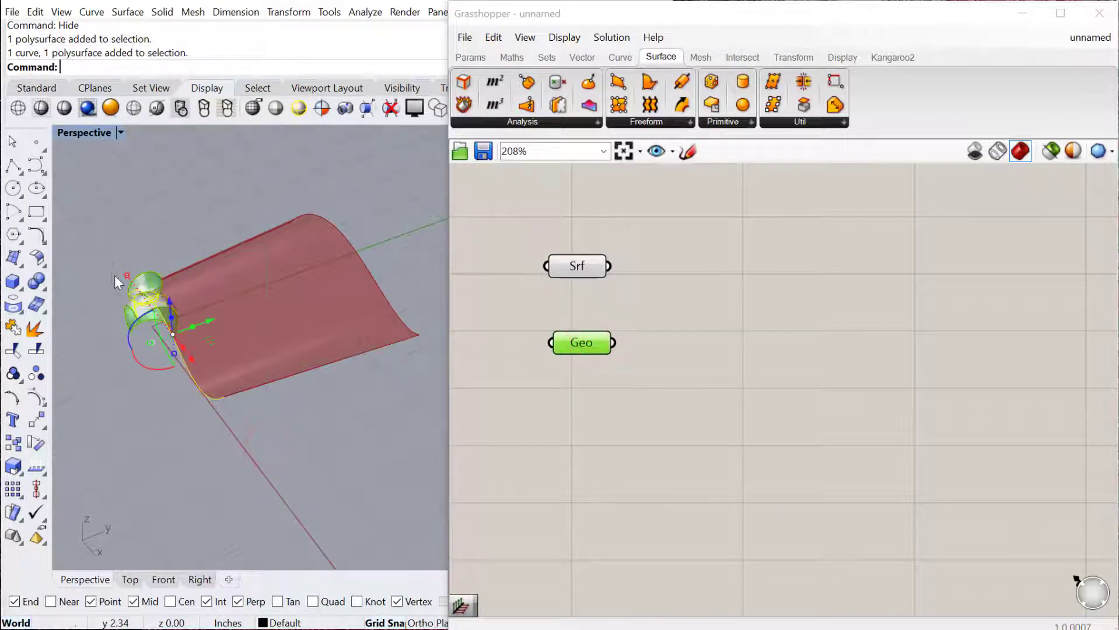
pyautogui.moveTo(157, 326); pyautogui.dragTo(125, 333)
pyautogui.click(207, 448)
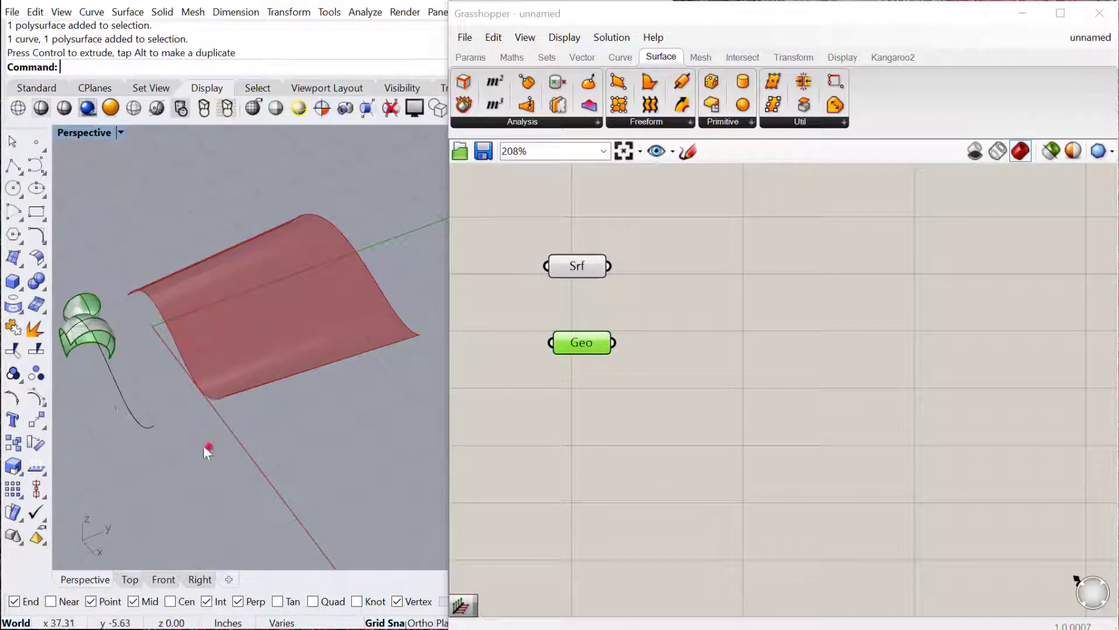
pyautogui.moveTo(126, 443); pyautogui.dragTo(59, 262)
pyautogui.write('Hide')
pyautogui.press('Return')
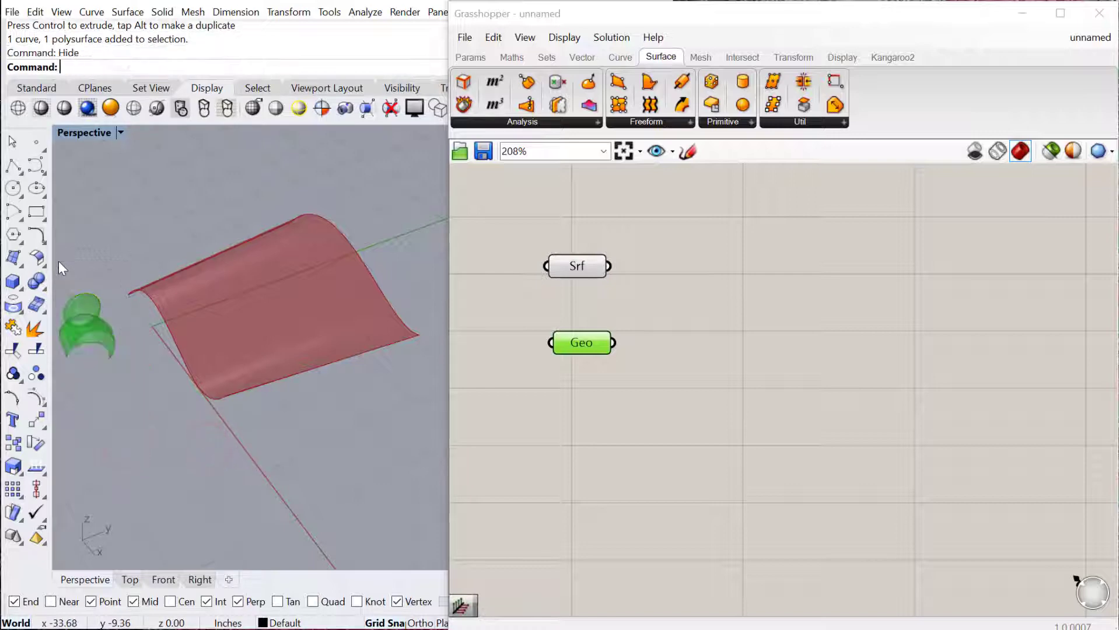
pyautogui.moveTo(276, 363); pyautogui.dragTo(319, 353, button='right')
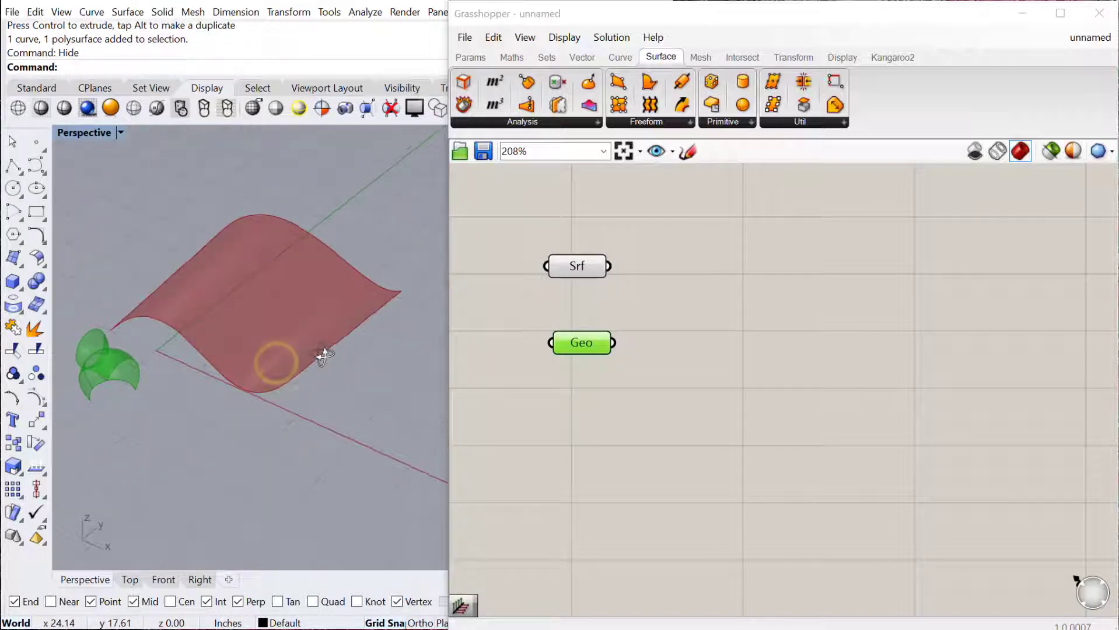
# Rearrange the two parameters so that the Geometry parameter sits above the Surface parameter
pyautogui.click(828, 367)
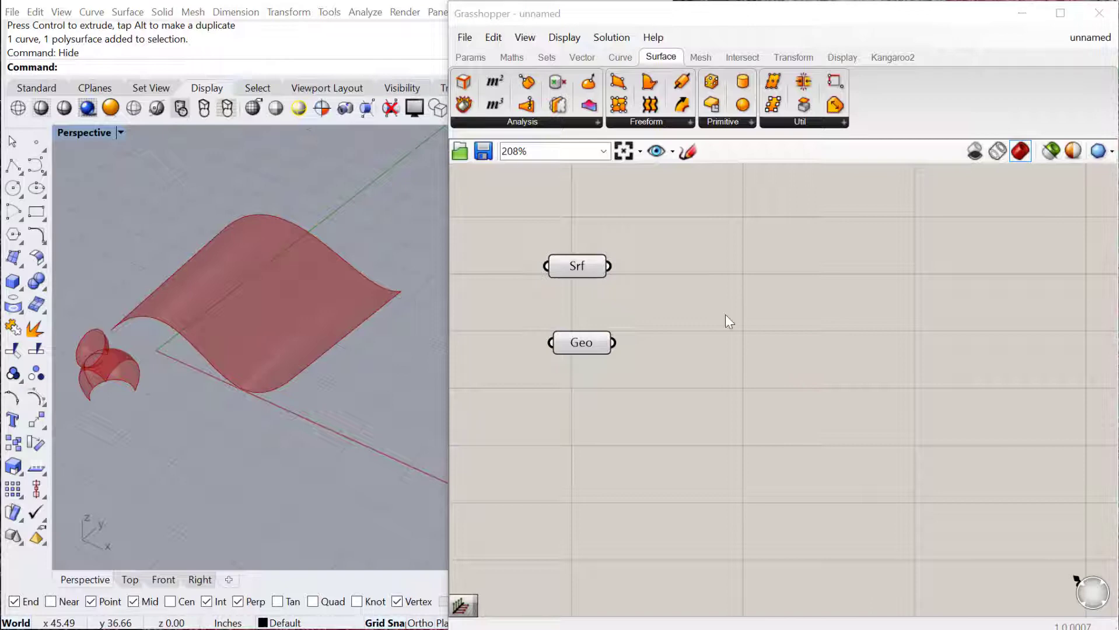
pyautogui.moveTo(576, 266); pyautogui.dragTo(582, 396)
pyautogui.moveTo(581, 343); pyautogui.dragTo(572, 279)
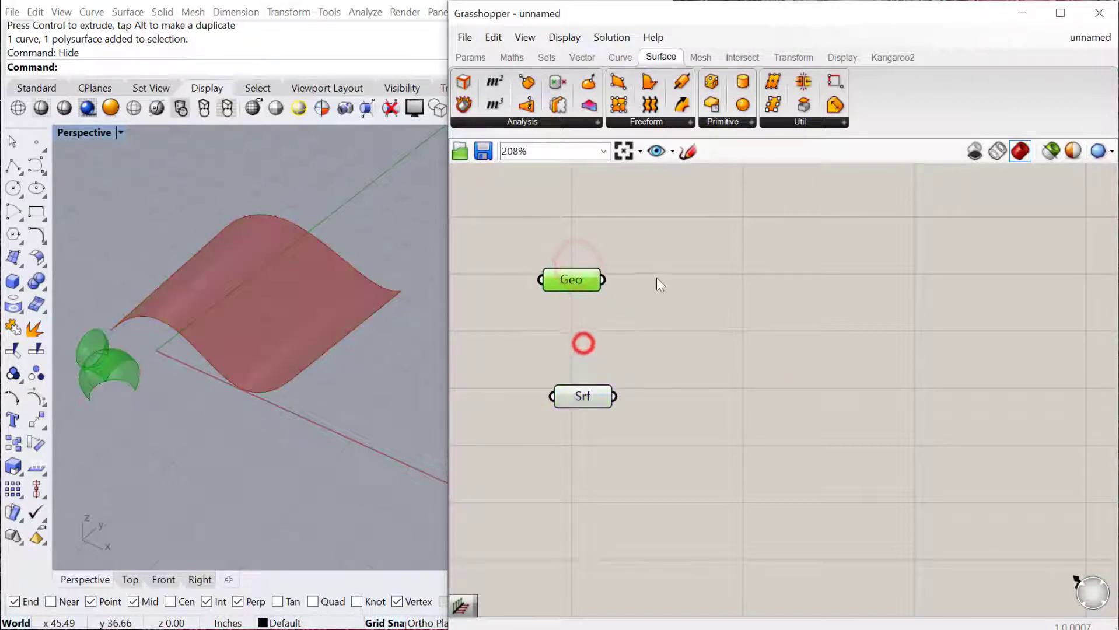
# Add a Bounding Box component and feed the Geometry parameter into its content input
pyautogui.doubleClick(656, 279)
pyautogui.write('bound')
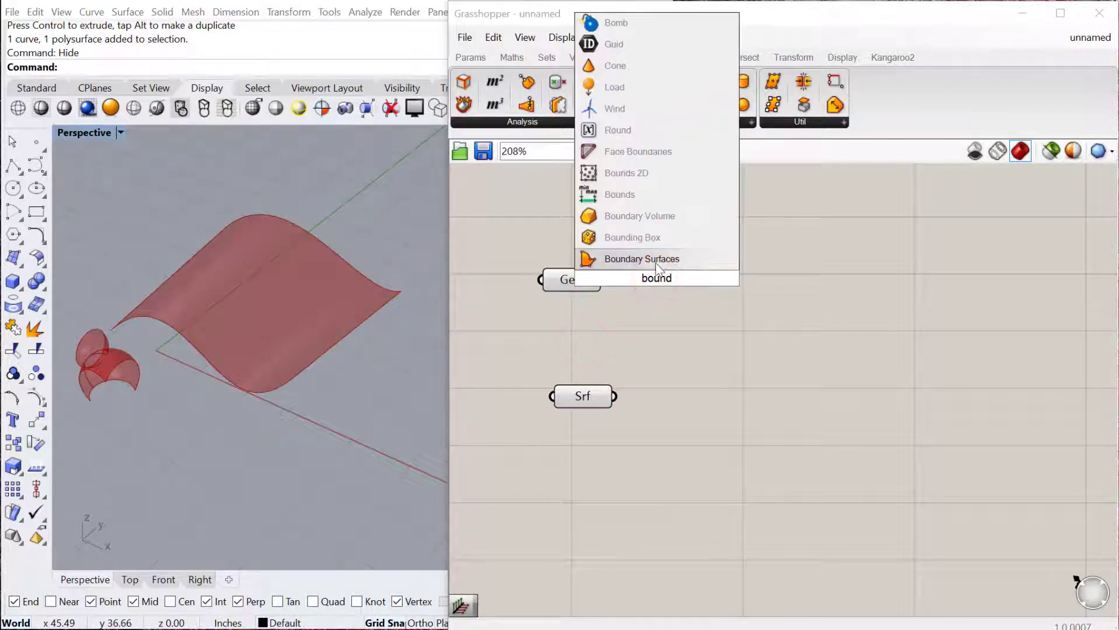
pyautogui.press('Return')
pyautogui.moveTo(602, 280); pyautogui.dragTo(618, 265)
pyautogui.moveTo(654, 274); pyautogui.dragTo(732, 295)
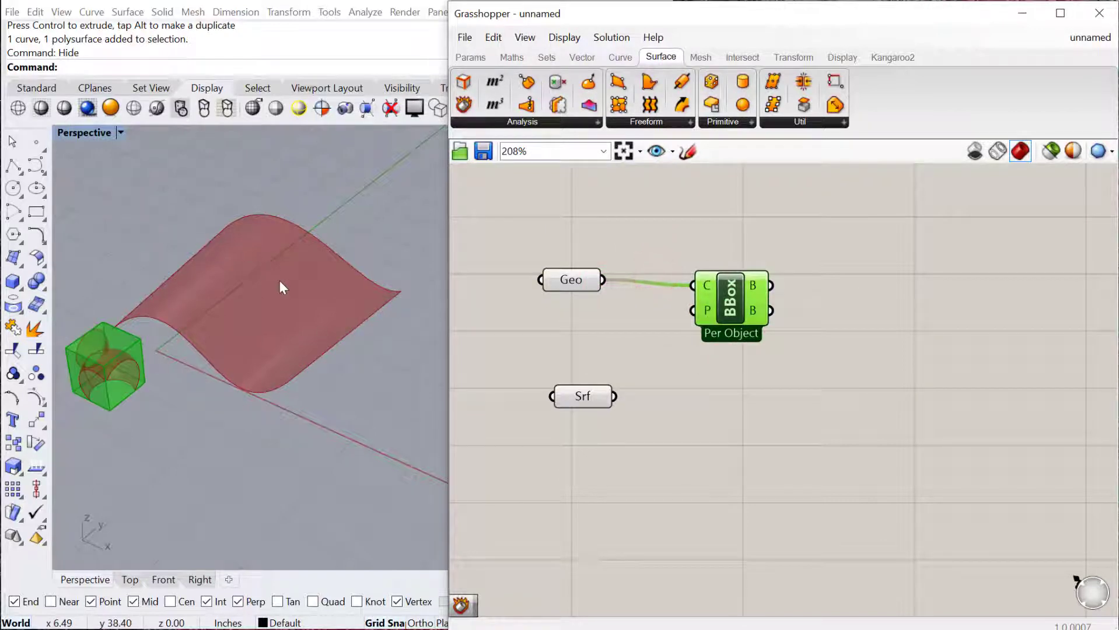
# Add an Isotrim component and connect the Surface parameter to its surface input
pyautogui.moveTo(510, 375); pyautogui.dragTo(557, 359, button='right')
pyautogui.moveTo(617, 383); pyautogui.dragTo(589, 388)
pyautogui.doubleClick(717, 432)
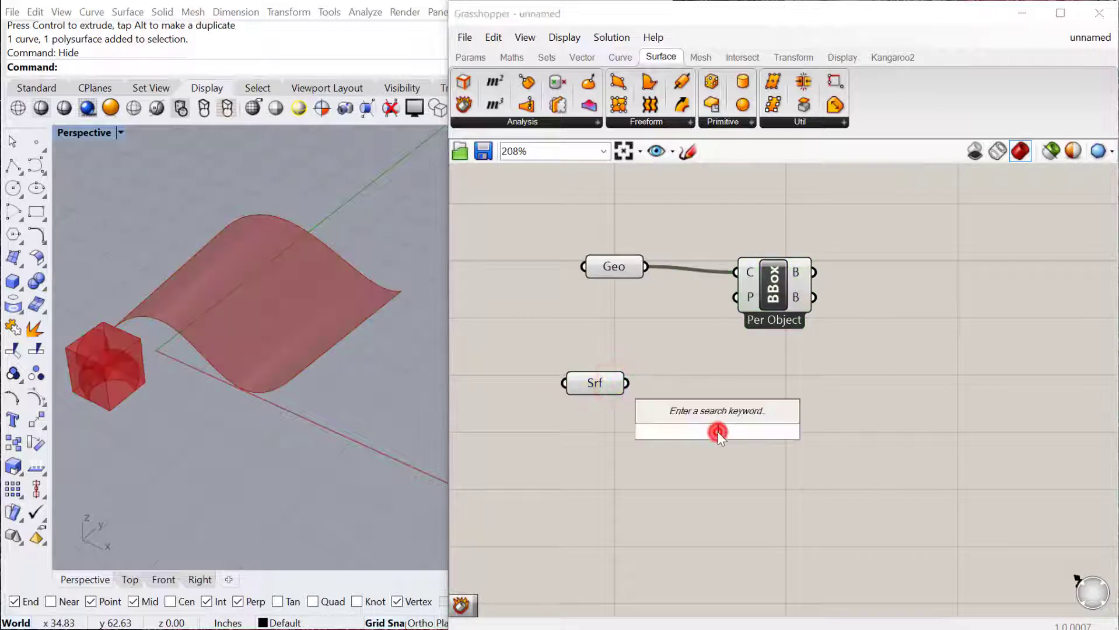
pyautogui.write('iso')
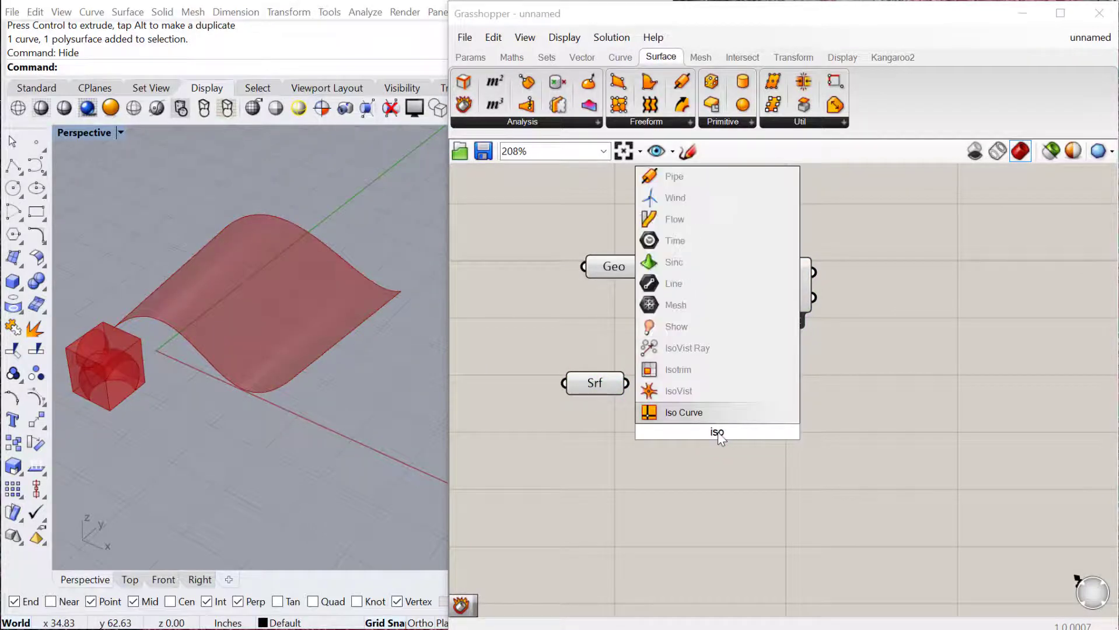
pyautogui.click(694, 369)
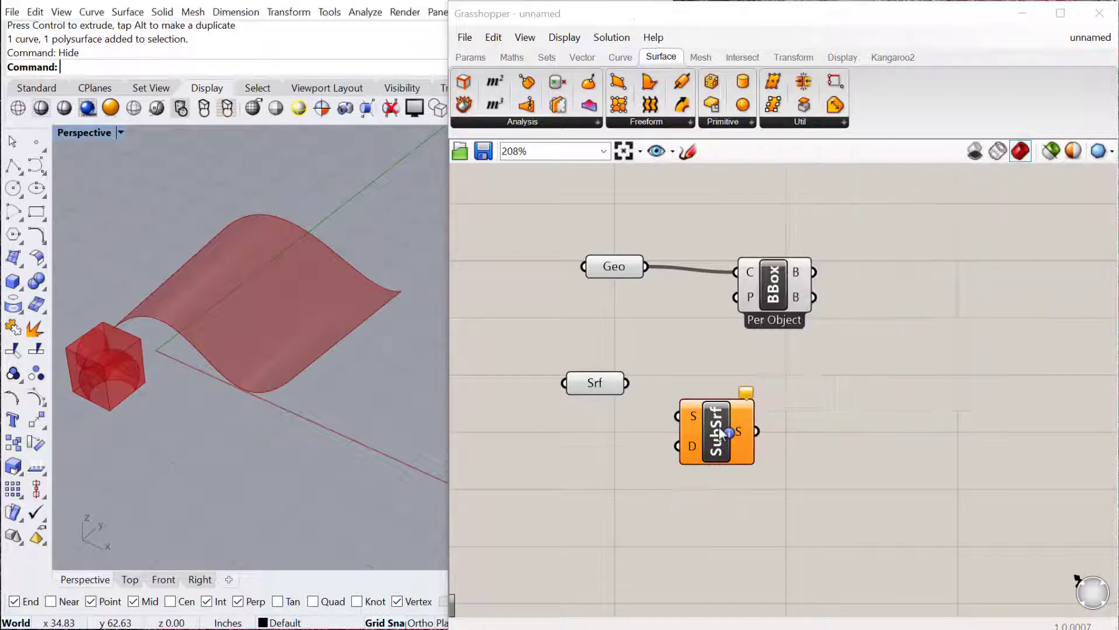
pyautogui.moveTo(692, 433); pyautogui.dragTo(713, 433)
pyautogui.moveTo(627, 383); pyautogui.dragTo(783, 431)
# Add a Divide Domain² component, connect the Surface parameter to its domain input, and place it below the Isotrim component
pyautogui.doubleClick(643, 466)
pyautogui.write('divid')
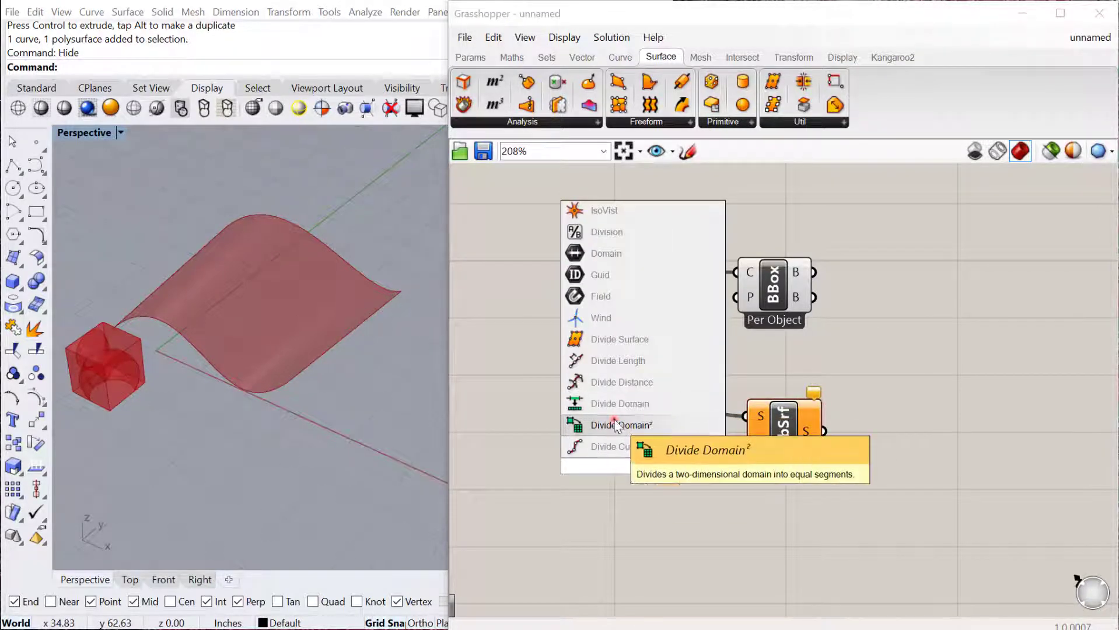
pyautogui.click(618, 425)
pyautogui.keyDown('ctrl'); pyautogui.keyDown('alt'); pyautogui.click(661, 485); pyautogui.keyUp('alt'); pyautogui.keyUp('ctrl')
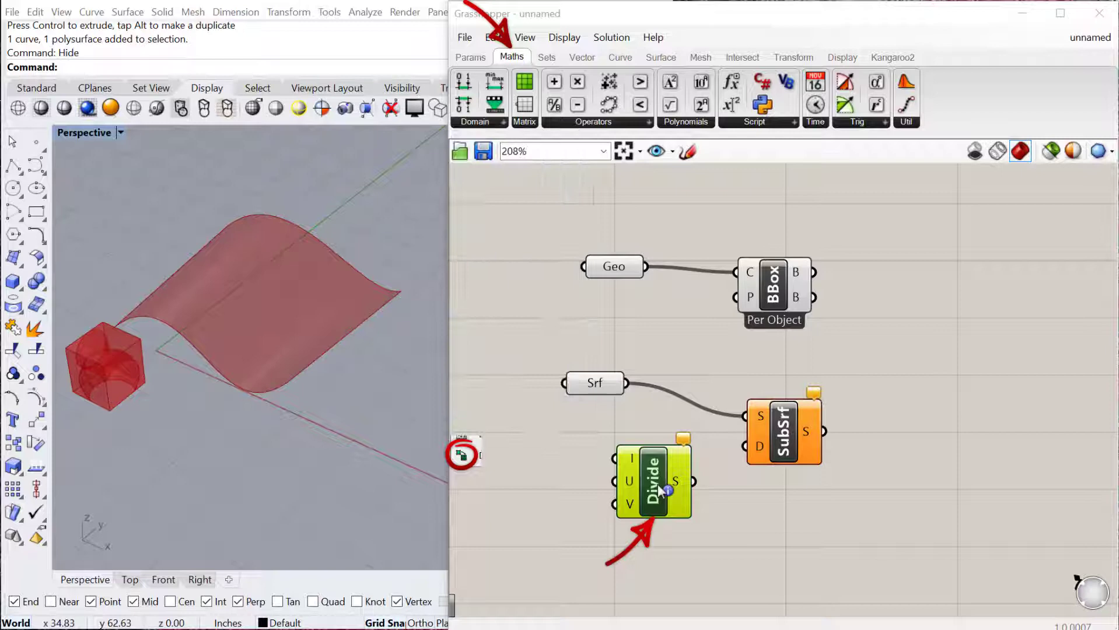
pyautogui.moveTo(625, 384); pyautogui.dragTo(653, 510)
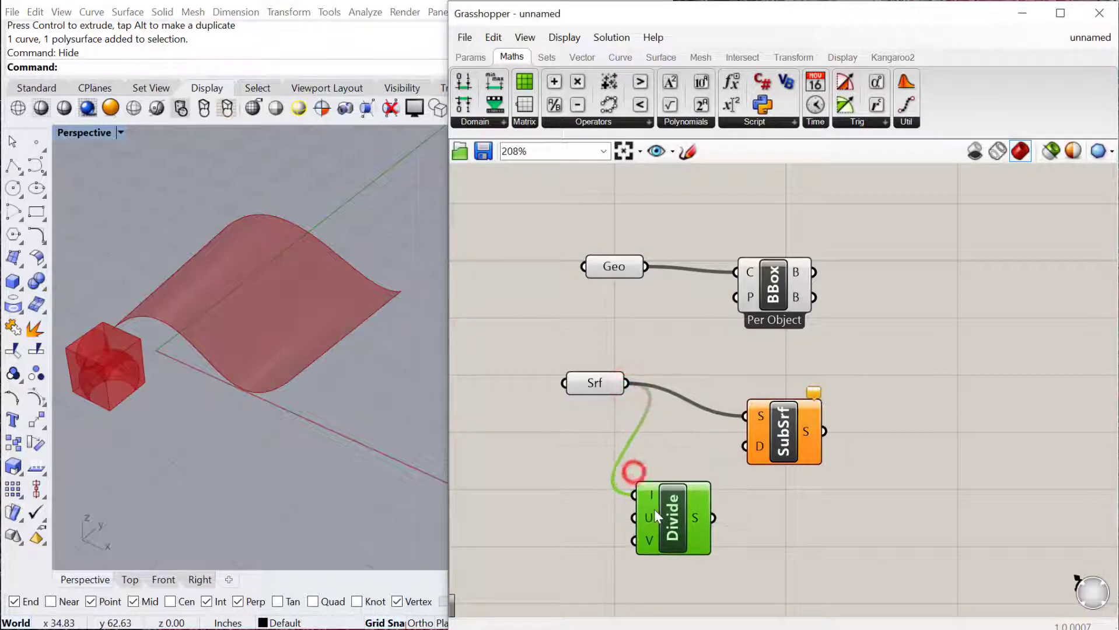
pyautogui.moveTo(768, 432); pyautogui.dragTo(796, 430)
pyautogui.moveTo(669, 509); pyautogui.dragTo(706, 516)
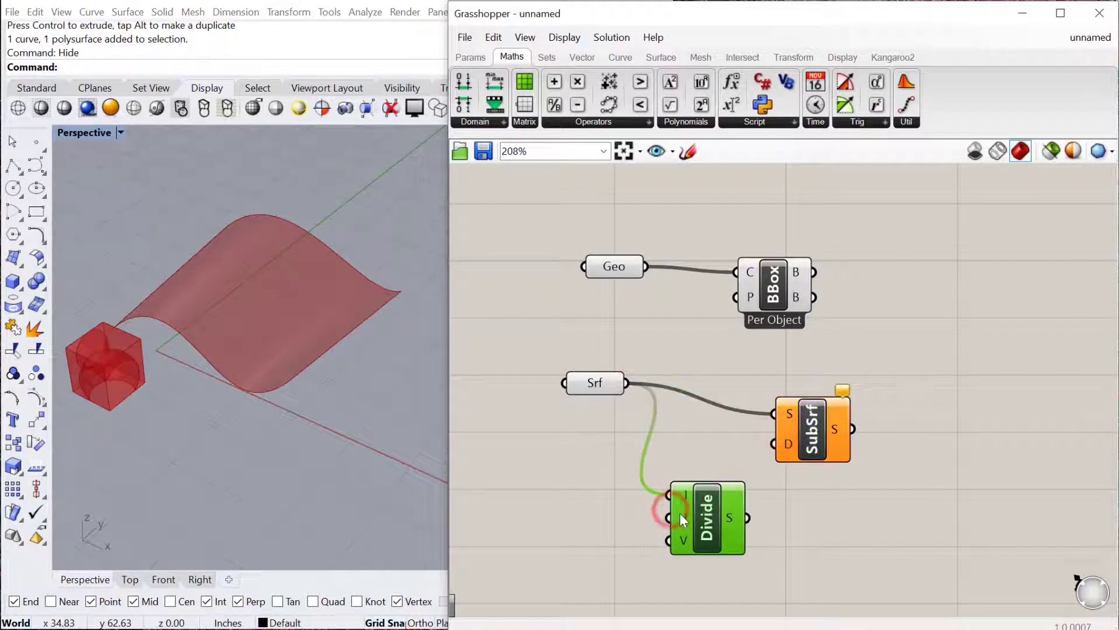
pyautogui.moveTo(690, 523); pyautogui.dragTo(734, 503, button='right')
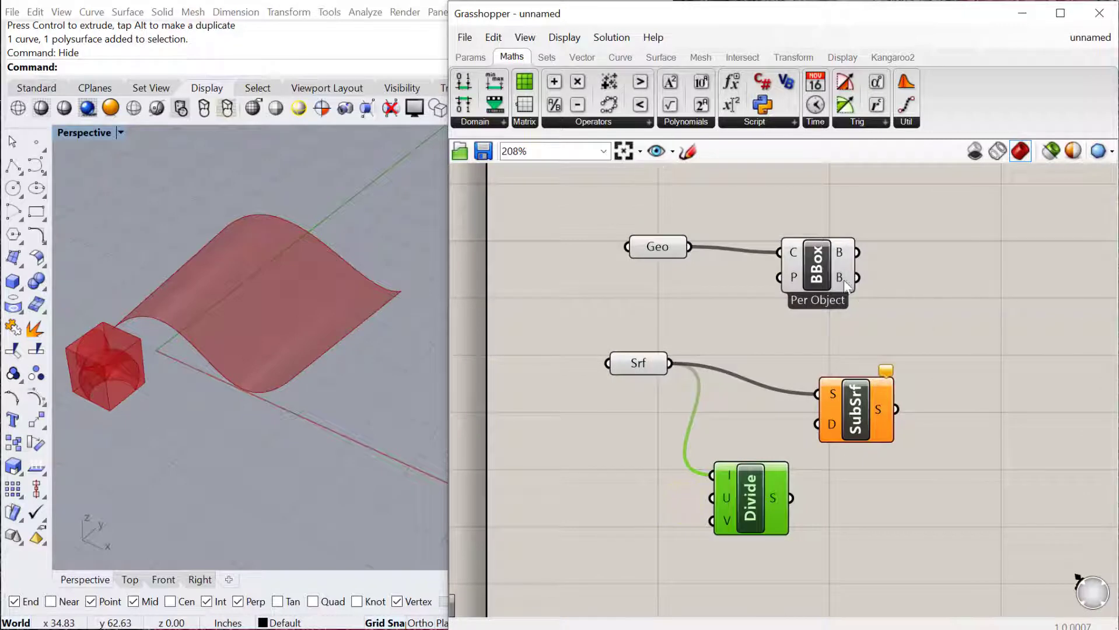
# Create a number slider with the value 2 and connect it to the U input of Divide Domain²
pyautogui.doubleClick(609, 493)
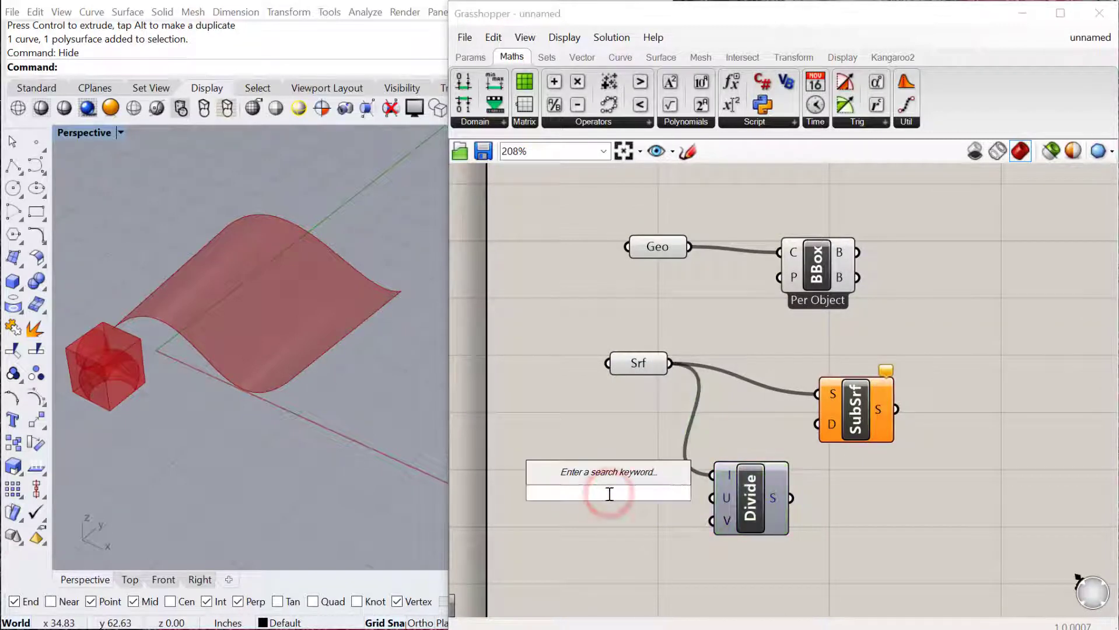
pyautogui.write('25')
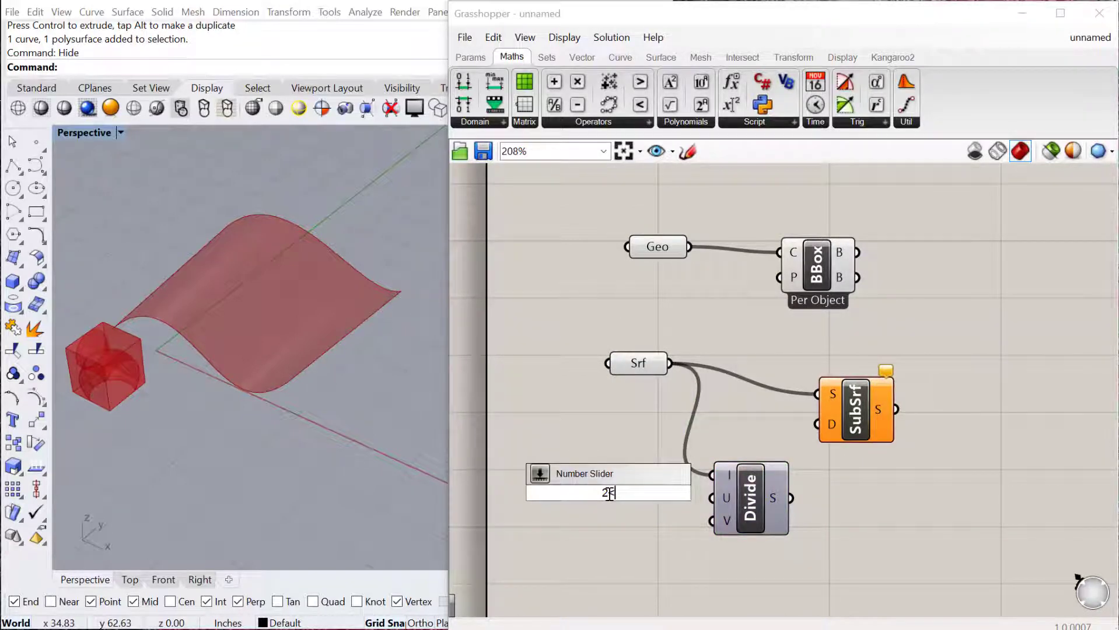
pyautogui.press('Return')
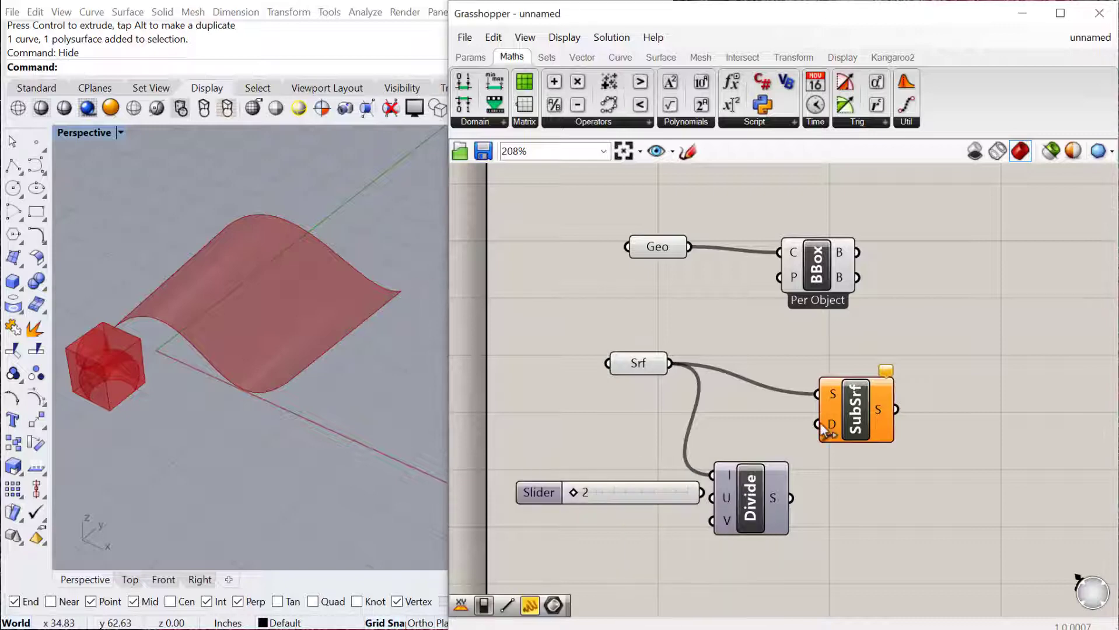
pyautogui.moveTo(702, 493); pyautogui.dragTo(796, 515)
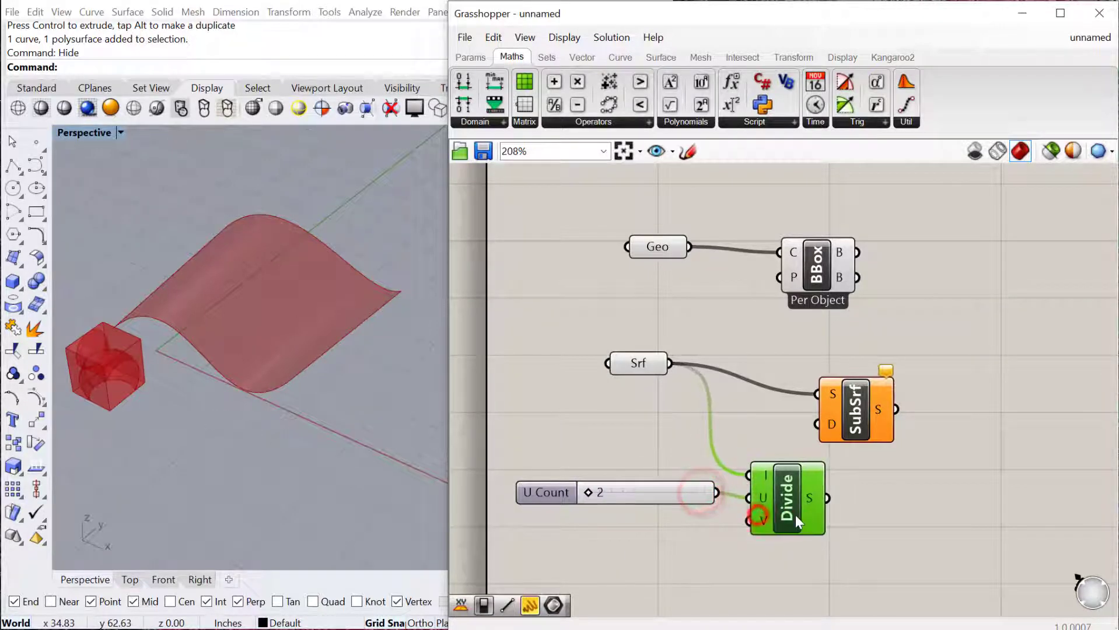
# Duplicate the U Count slider below the original and connect the copy to the V input of Divide Domain²
pyautogui.click(618, 496)
pyautogui.hotkey('ctrl', 'c')
pyautogui.hotkey('ctrl', 'v')
pyautogui.moveTo(636, 500); pyautogui.dragTo(627, 524)
pyautogui.moveTo(714, 533); pyautogui.dragTo(747, 515)
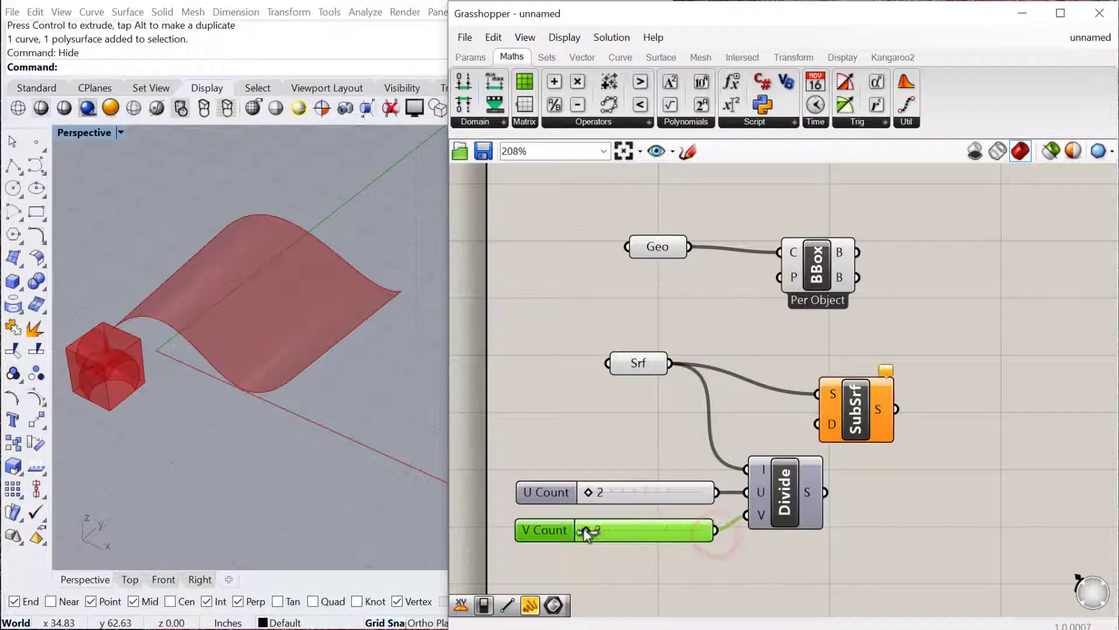
# Set V Count to 6 and U Count to 4, and connect the divided segments to the Isotrim domain input
pyautogui.moveTo(586, 530); pyautogui.dragTo(611, 493)
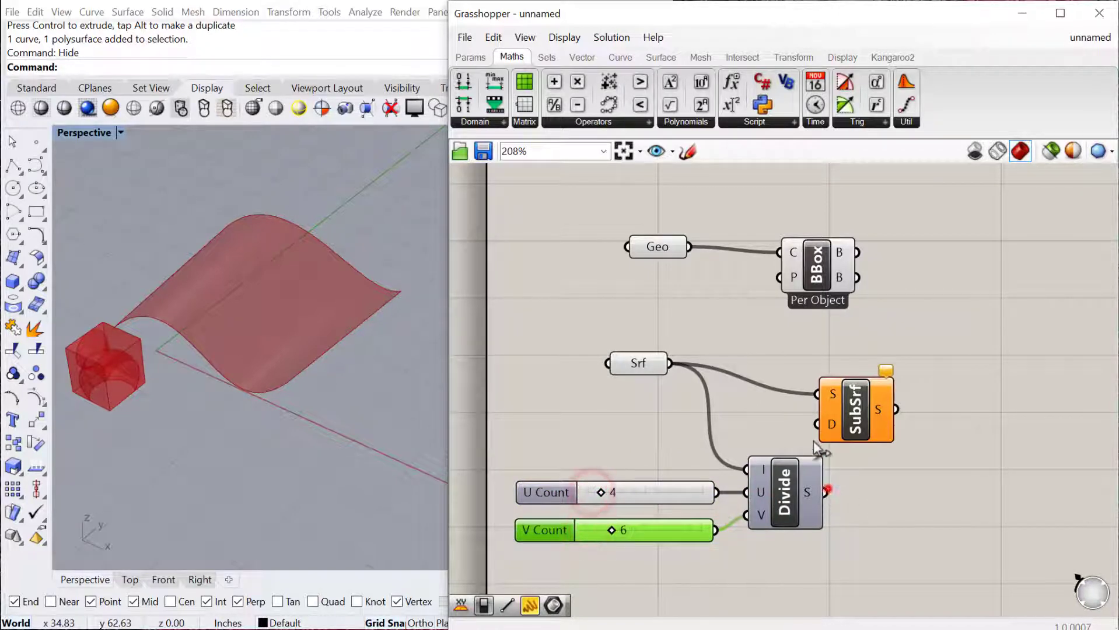
pyautogui.moveTo(824, 493); pyautogui.dragTo(884, 416)
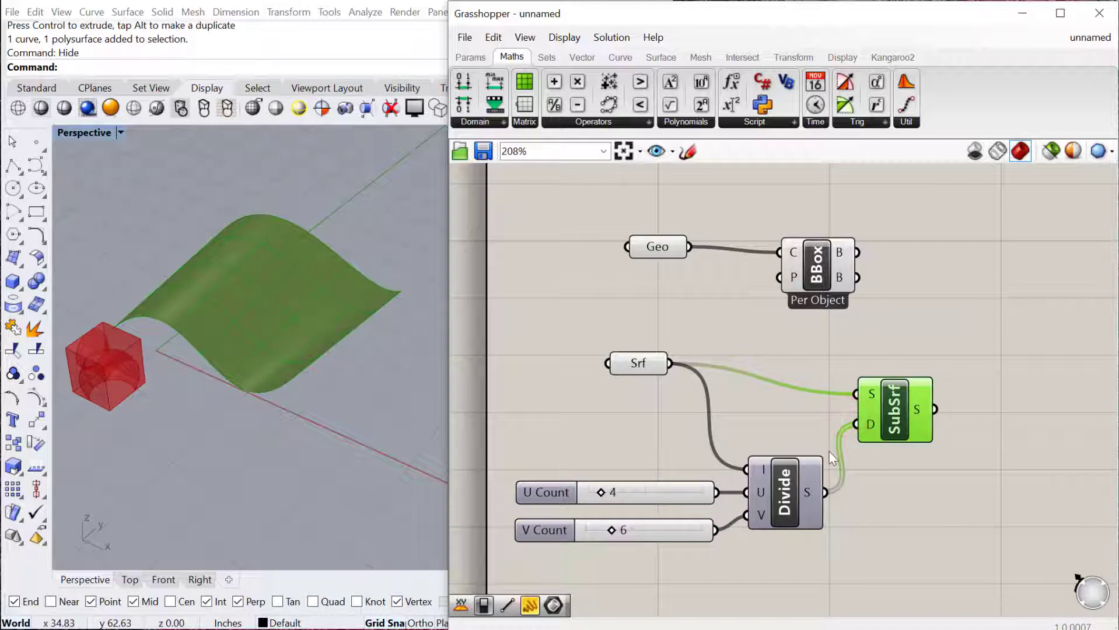
# Add a Surface Box component beside the Isotrim component
pyautogui.scroll(-2, 829, 451)
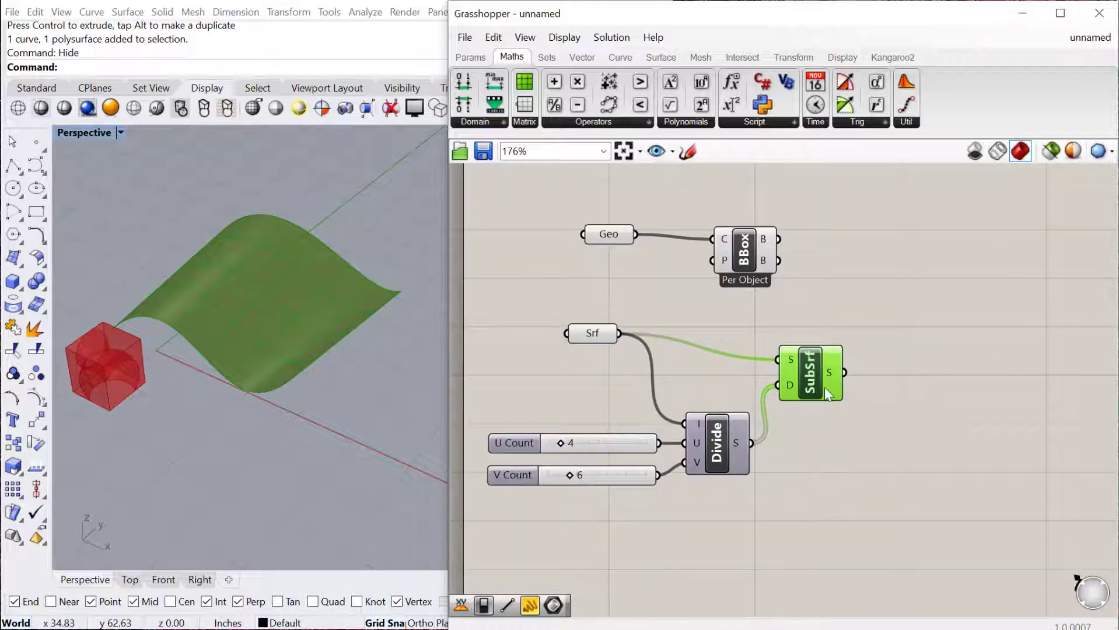
pyautogui.moveTo(901, 412); pyautogui.dragTo(821, 411, button='right')
pyautogui.doubleClick(881, 417)
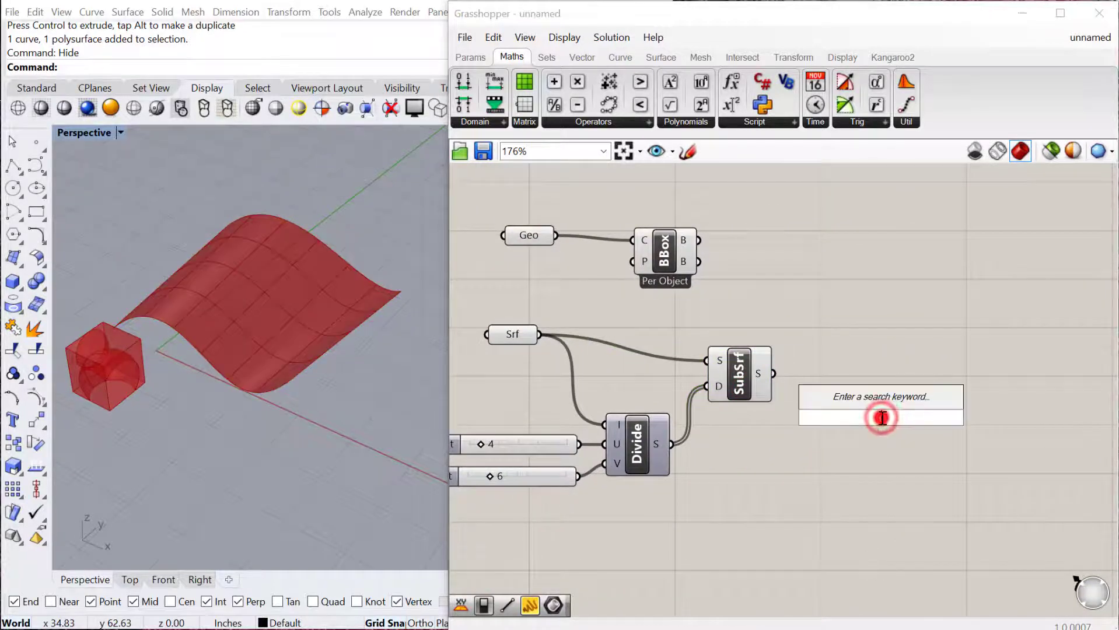
pyautogui.write('surf')
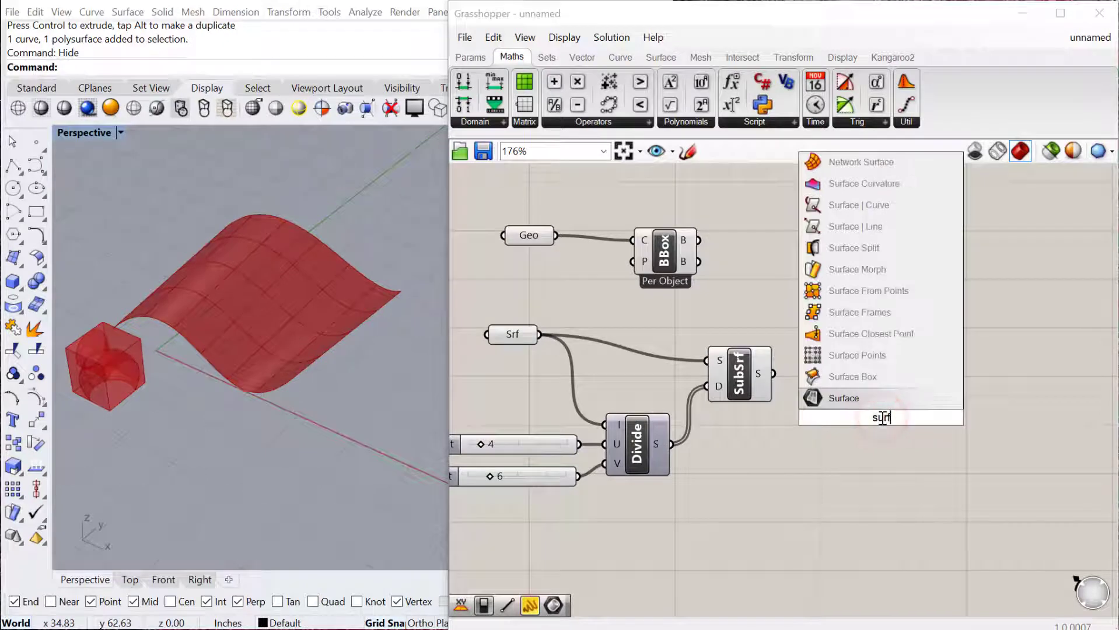
pyautogui.click(852, 376)
pyautogui.keyDown('ctrl'); pyautogui.keyDown('alt'); pyautogui.click(879, 415); pyautogui.keyUp('alt'); pyautogui.keyUp('ctrl')
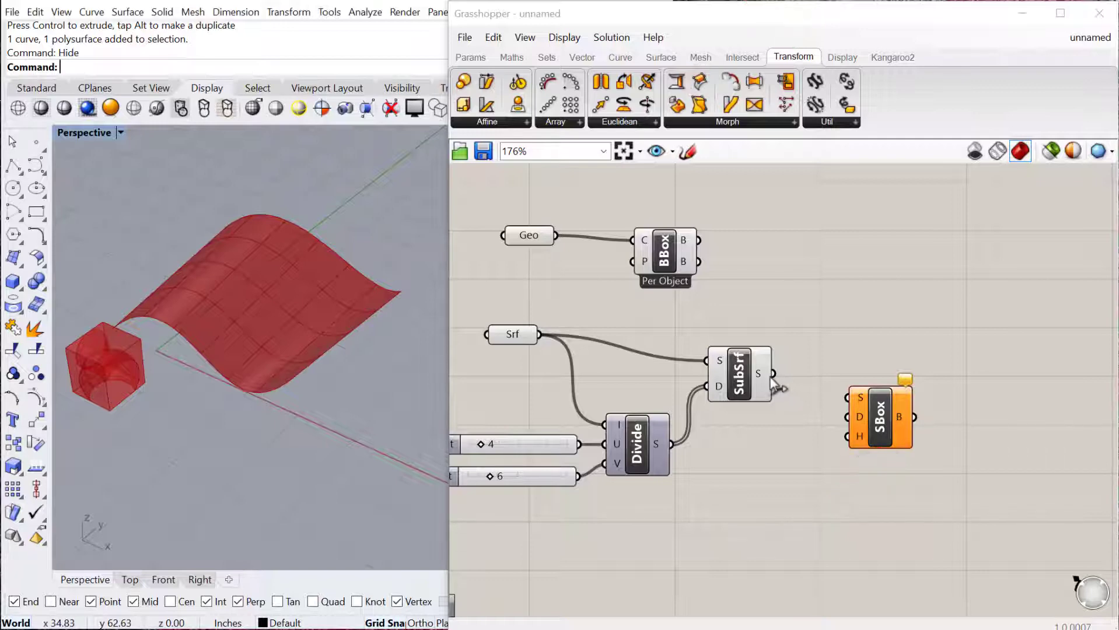
# Connect the Isotrim output to the Surface Box S input and the divided segments to its D input
pyautogui.moveTo(773, 375); pyautogui.dragTo(847, 398)
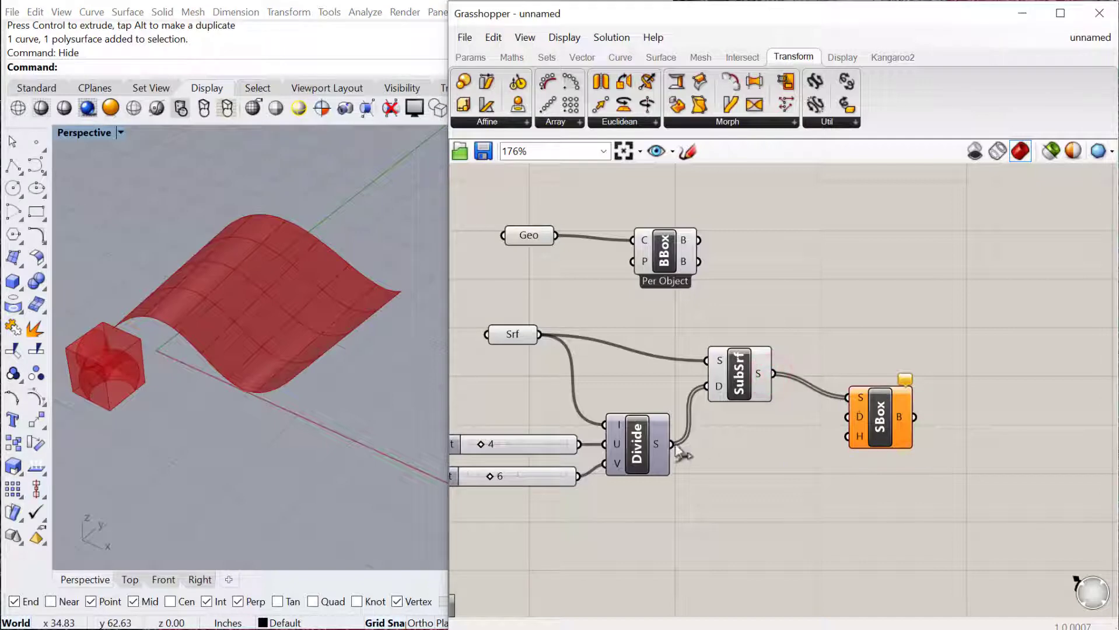
pyautogui.moveTo(672, 445); pyautogui.dragTo(869, 434)
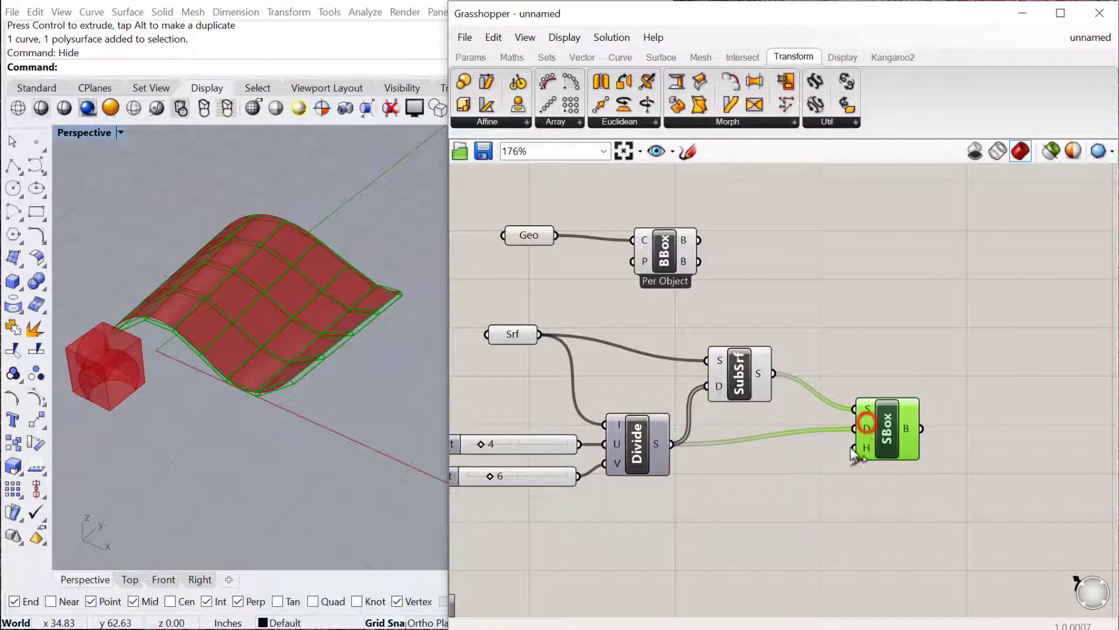
# Create a number slider ranging from -20 to 20.00, connect it to the Surface Box H input, and set it to -3.23
pyautogui.doubleClick(733, 515)
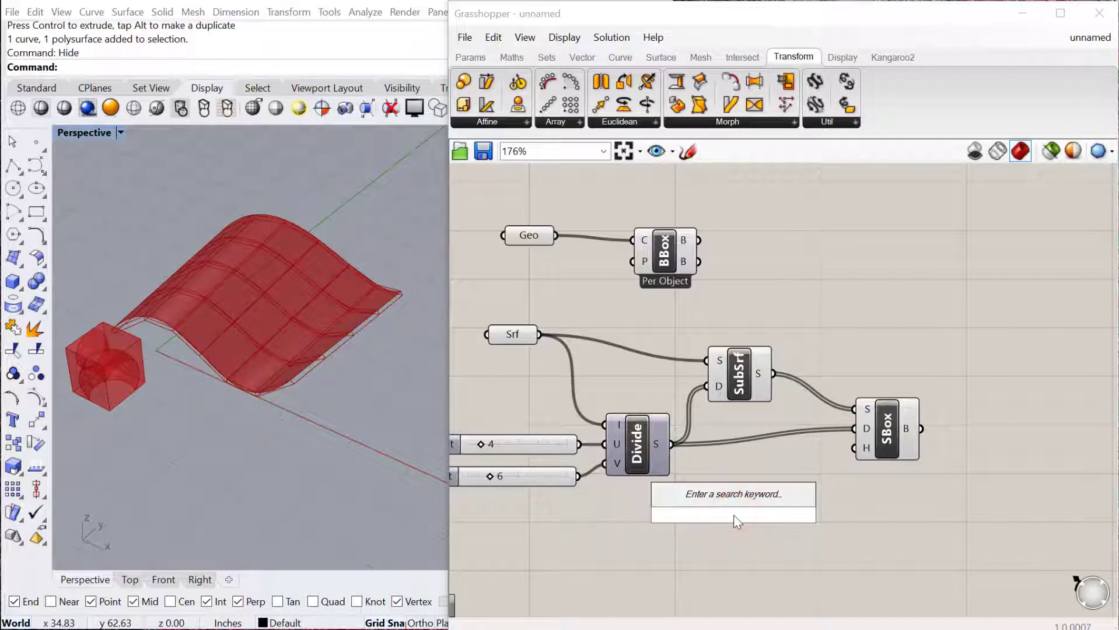
pyautogui.write('-20')
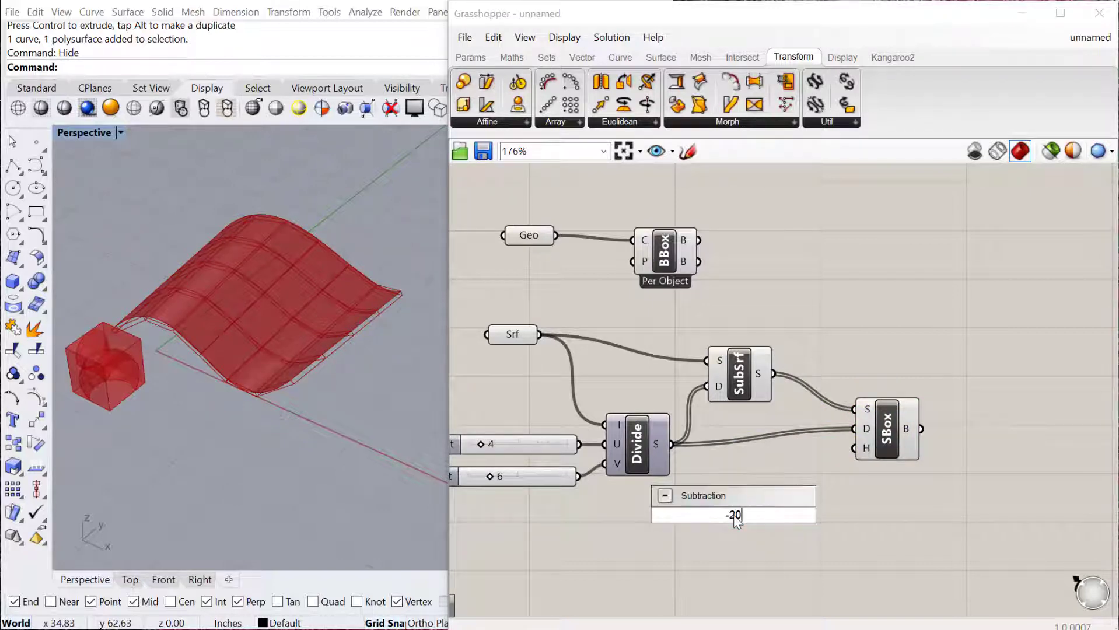
pyautogui.write('<20.00')
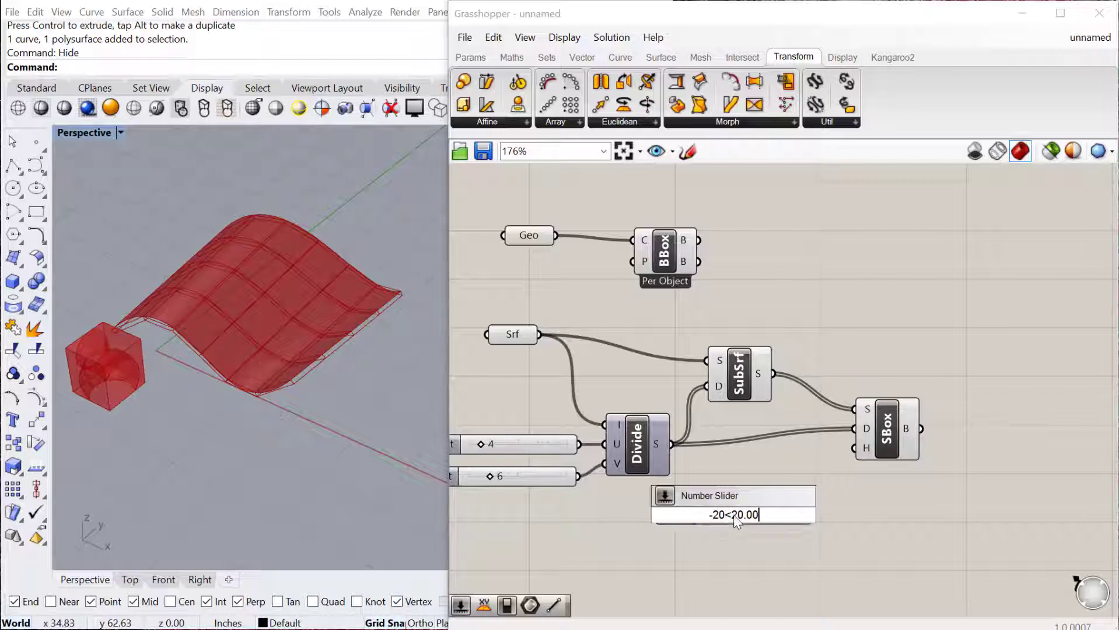
pyautogui.press('Return')
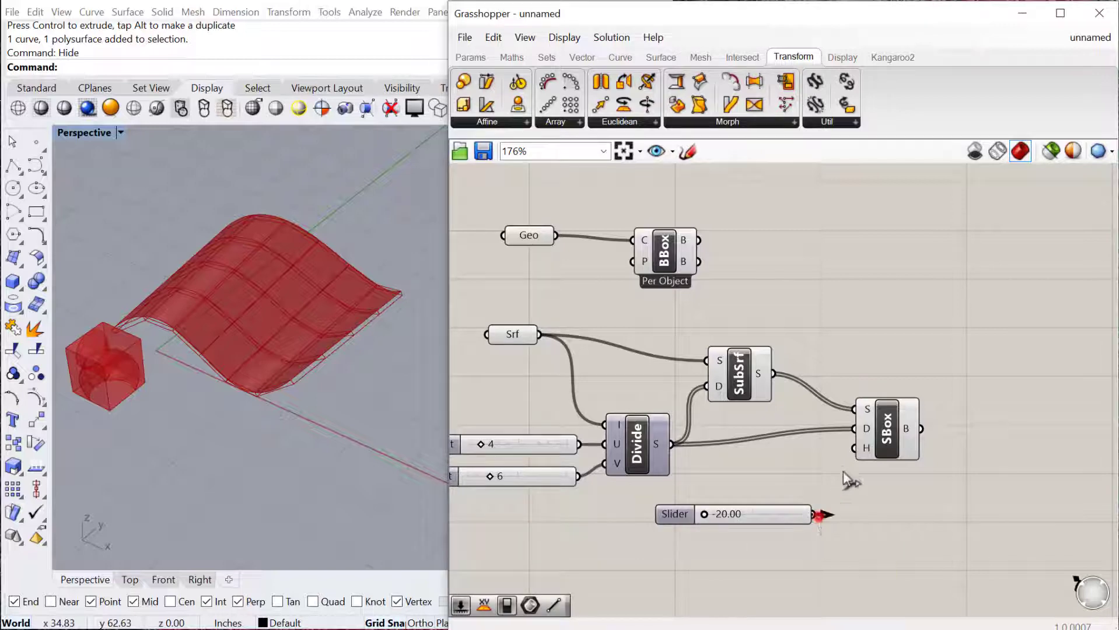
pyautogui.moveTo(814, 514); pyautogui.dragTo(853, 448)
pyautogui.moveTo(705, 514); pyautogui.dragTo(750, 527)
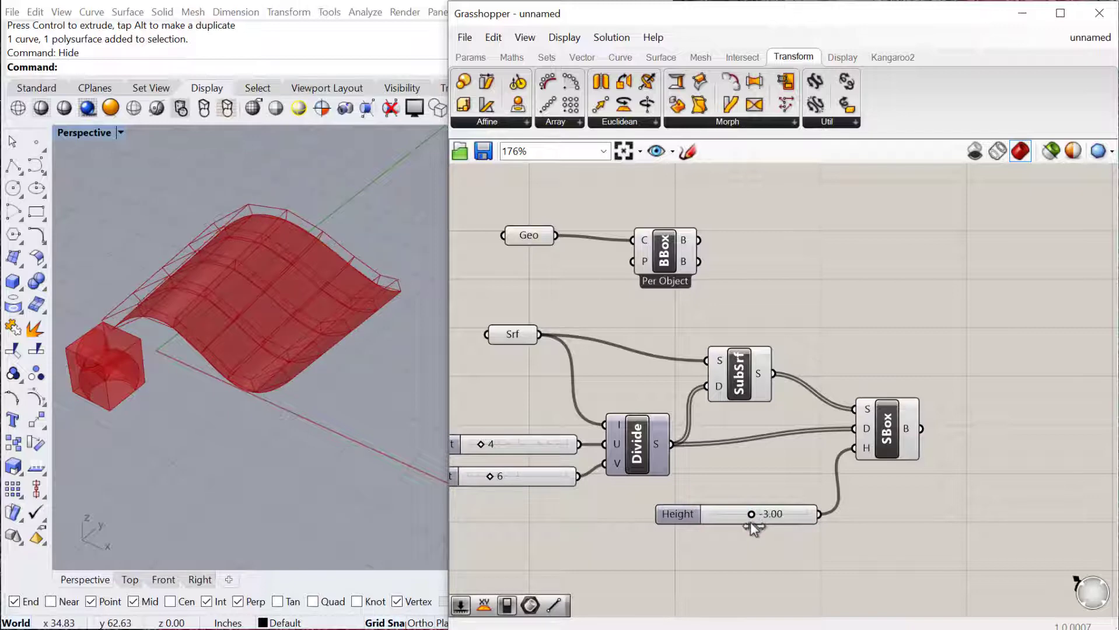
# Set V Count to 4, U Count to 2, and the surface box Height to -9.58
pyautogui.moveTo(300, 453); pyautogui.dragTo(495, 381, button='right')
pyautogui.moveTo(579, 473); pyautogui.dragTo(643, 479, button='right')
pyautogui.moveTo(553, 483); pyautogui.dragTo(543, 484)
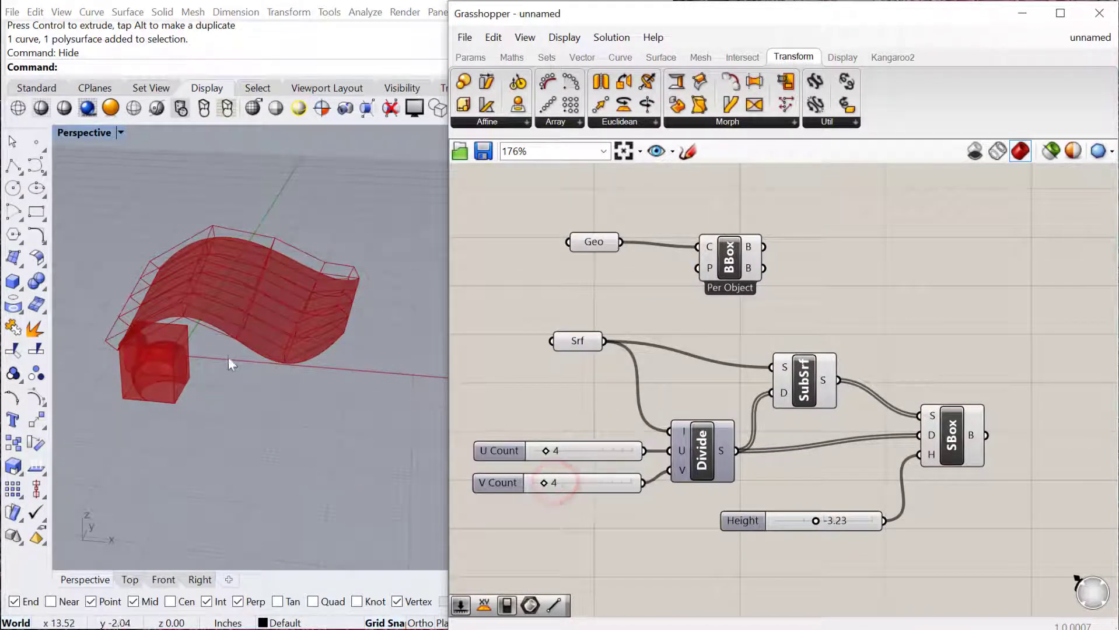
pyautogui.moveTo(248, 368); pyautogui.dragTo(258, 379, button='right')
pyautogui.moveTo(546, 452); pyautogui.dragTo(534, 450)
pyautogui.moveTo(216, 364); pyautogui.dragTo(221, 355, button='right')
pyautogui.moveTo(817, 522); pyautogui.dragTo(800, 521)
pyautogui.moveTo(345, 439)
pyautogui.mouseDown(button='right')
pyautogui.moveTo(367, 442)
pyautogui.moveTo(344, 440)
pyautogui.moveTo(352, 416)
pyautogui.moveTo(309, 365)
pyautogui.moveTo(329, 449)
pyautogui.mouseUp(button='right')
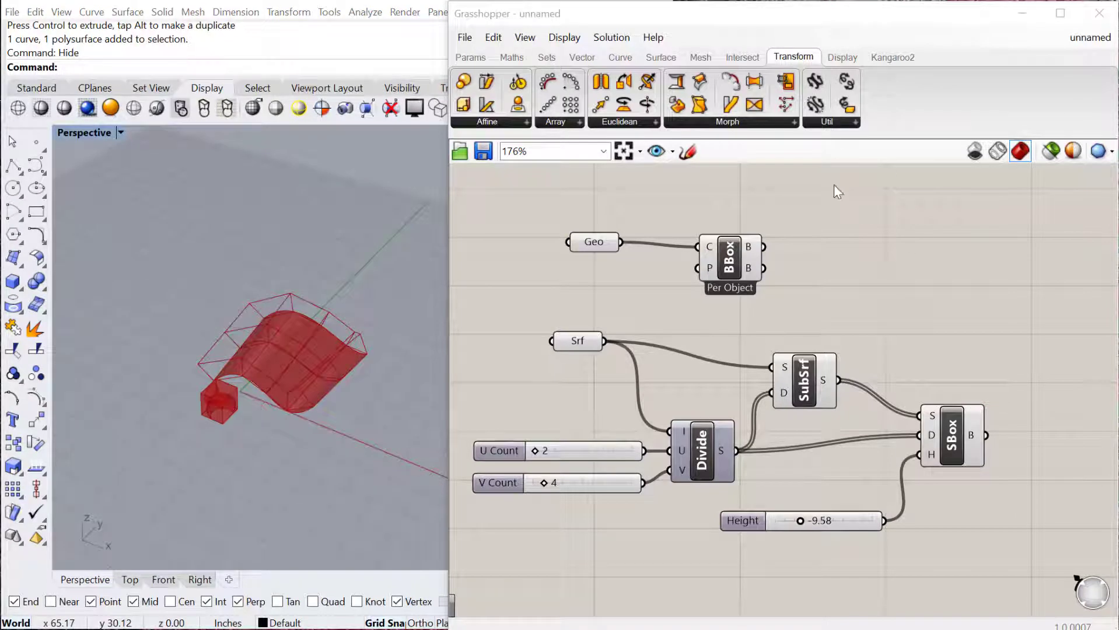
# Add a Box Morph component beside the Surface Box component
pyautogui.click(776, 125)
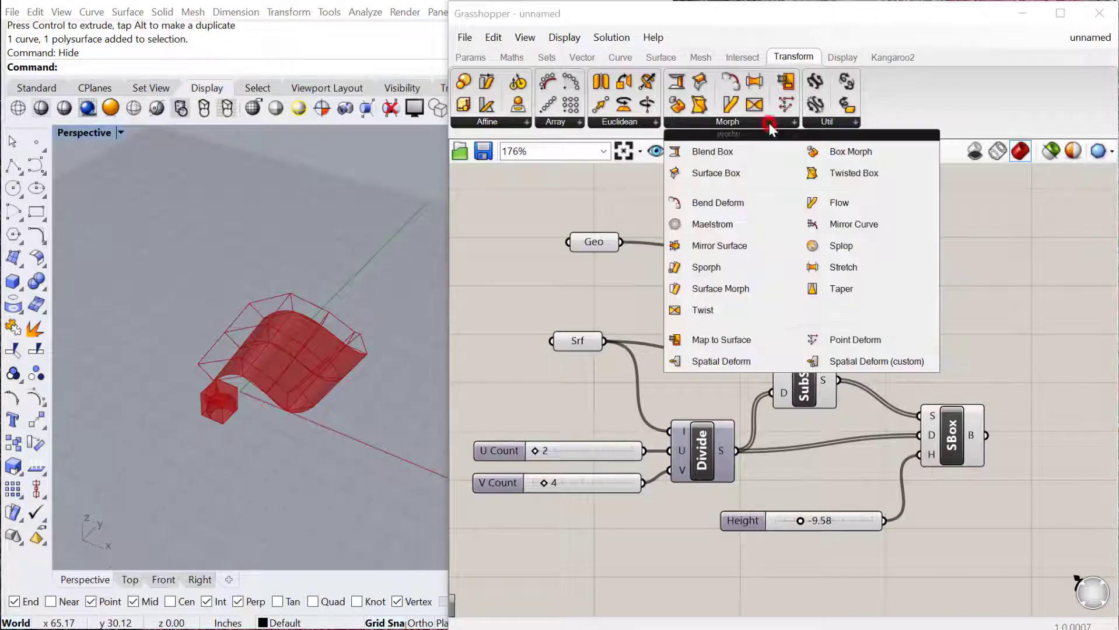
pyautogui.click(831, 151)
pyautogui.click(1044, 377)
pyautogui.moveTo(1031, 461); pyautogui.dragTo(993, 460, button='right')
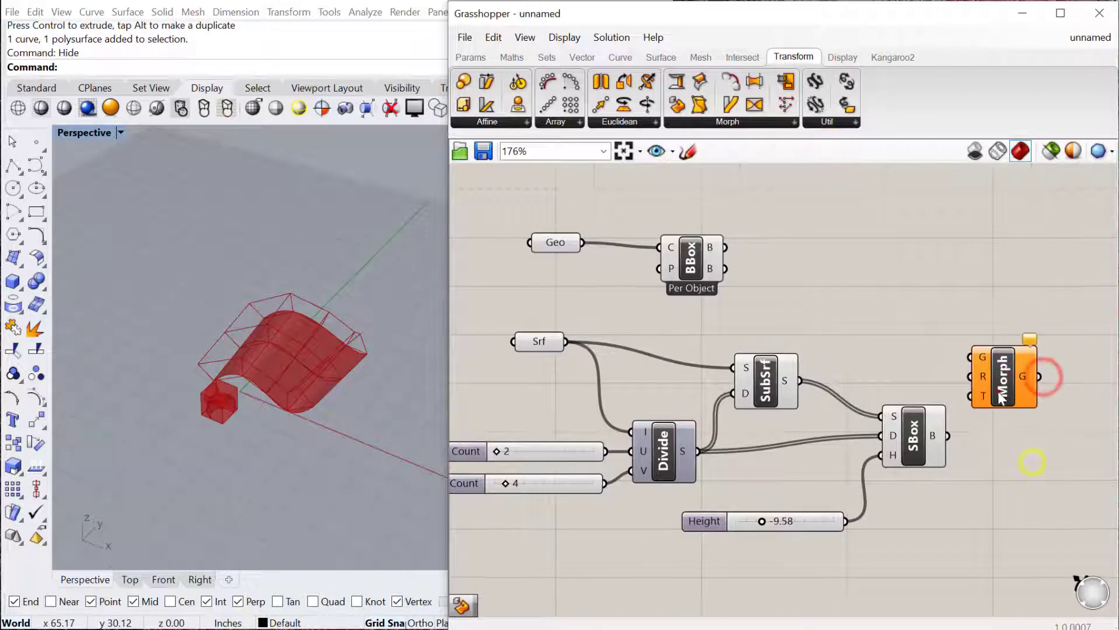
pyautogui.moveTo(997, 392); pyautogui.dragTo(1016, 393)
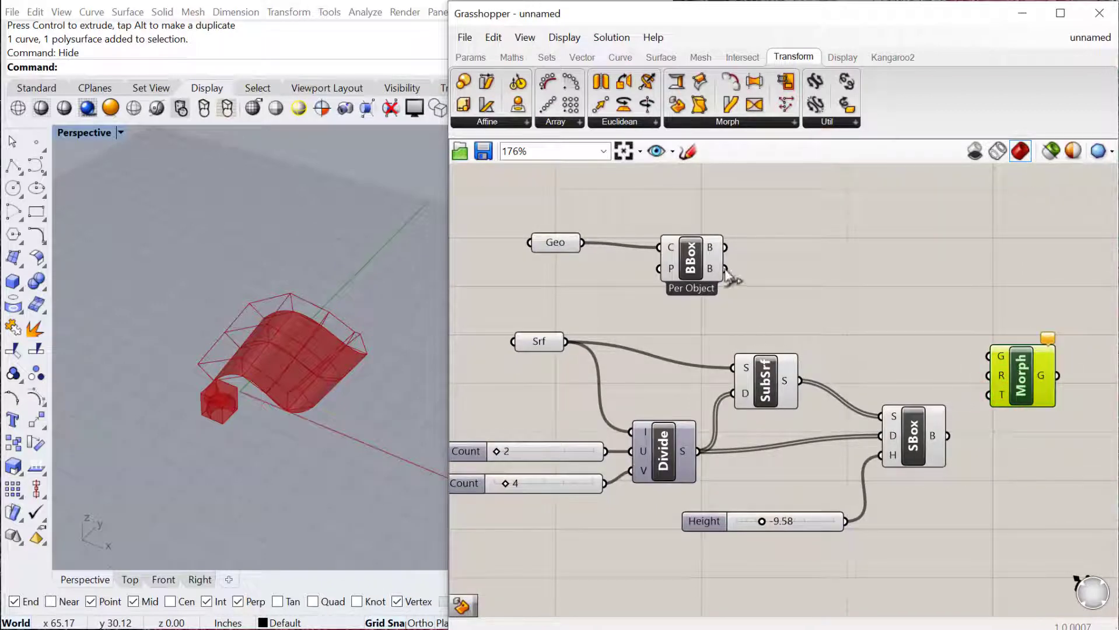
# Connect the Geo parameter to the Box Morph G input and the bounding box output to its R input, spacing out the components
pyautogui.moveTo(702, 261); pyautogui.dragTo(696, 267)
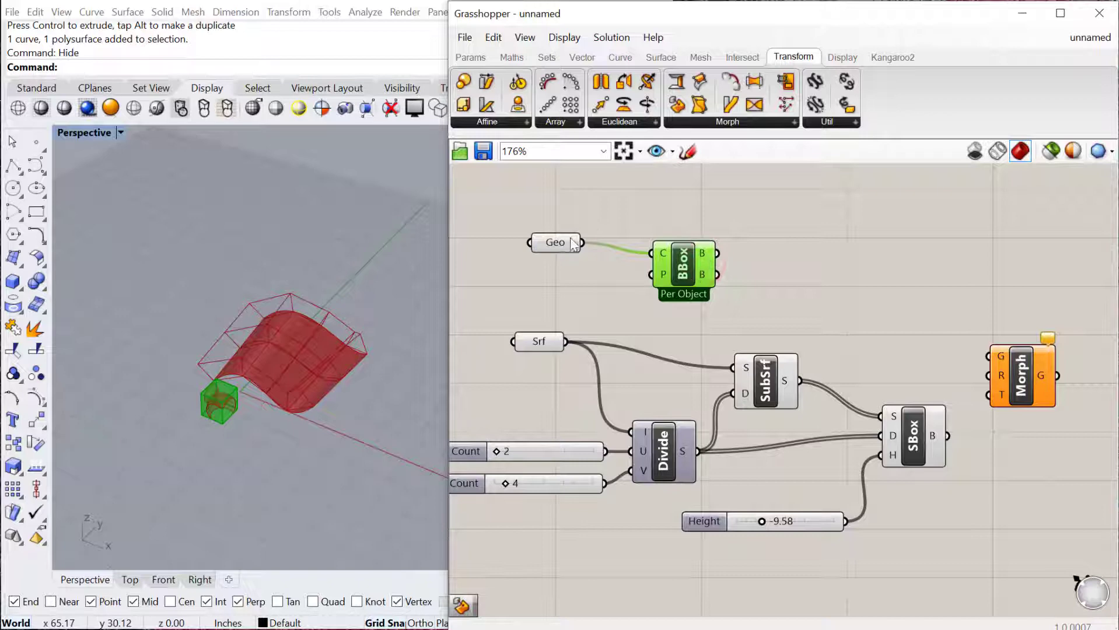
pyautogui.moveTo(583, 243); pyautogui.dragTo(990, 354)
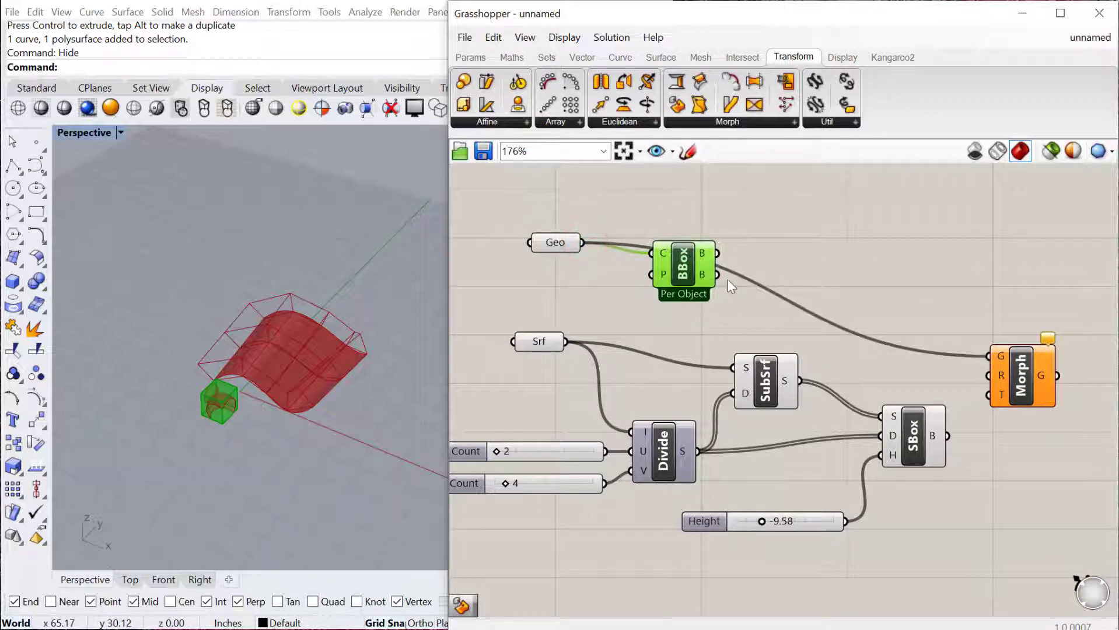
pyautogui.moveTo(670, 271); pyautogui.dragTo(673, 290)
pyautogui.moveTo(1027, 381); pyautogui.dragTo(1023, 325)
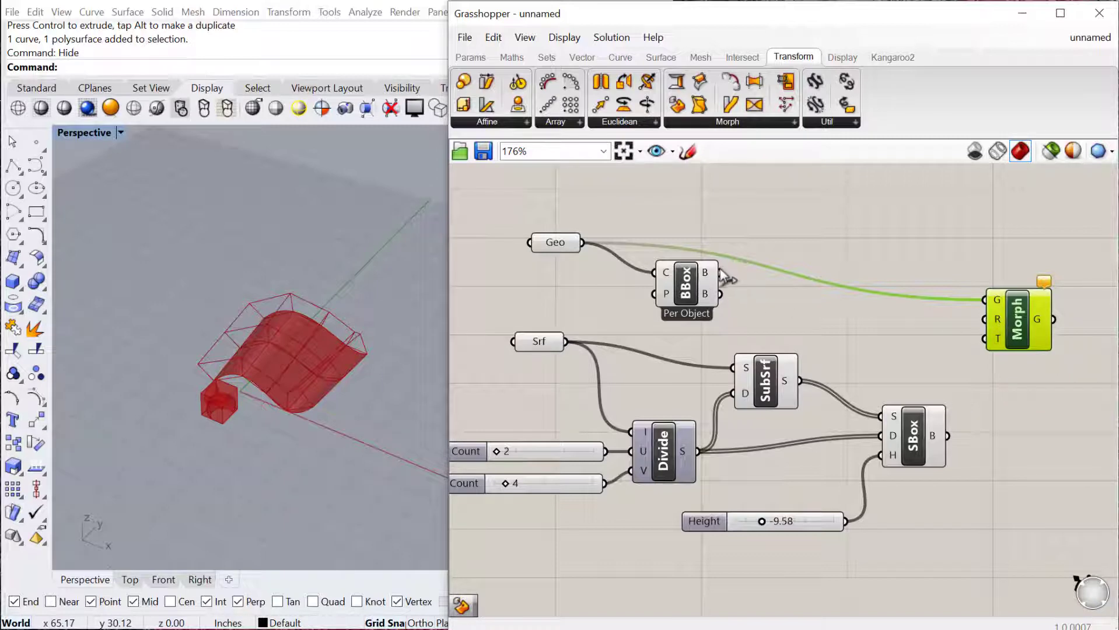
pyautogui.moveTo(720, 272); pyautogui.dragTo(983, 330)
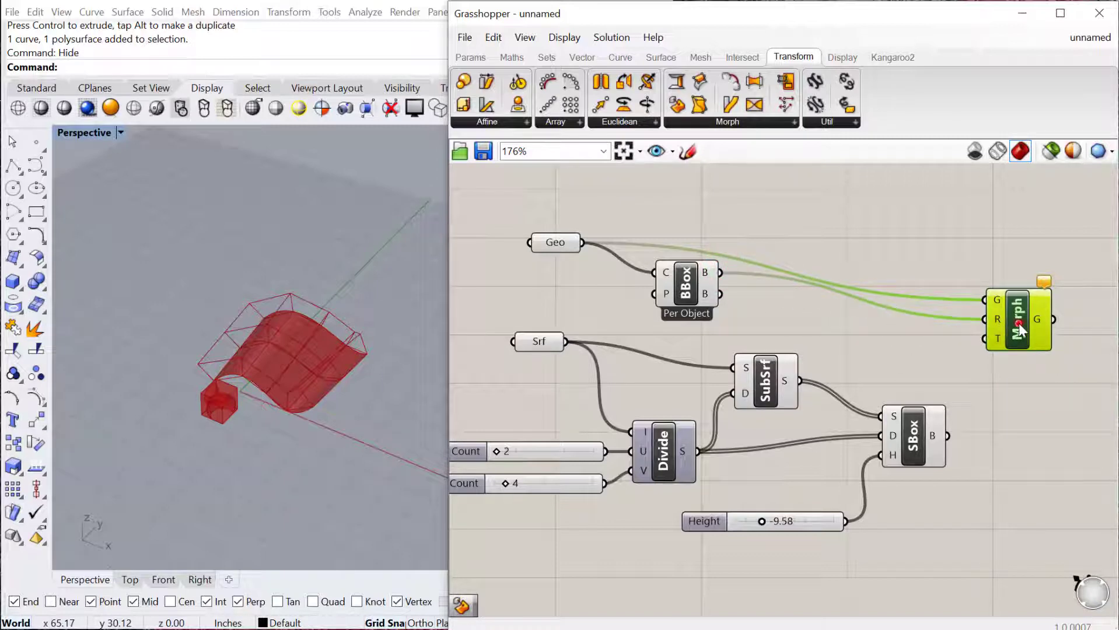
# Connect the Surface Box output to the Box Morph T input
pyautogui.moveTo(980, 398); pyautogui.dragTo(937, 390, button='right')
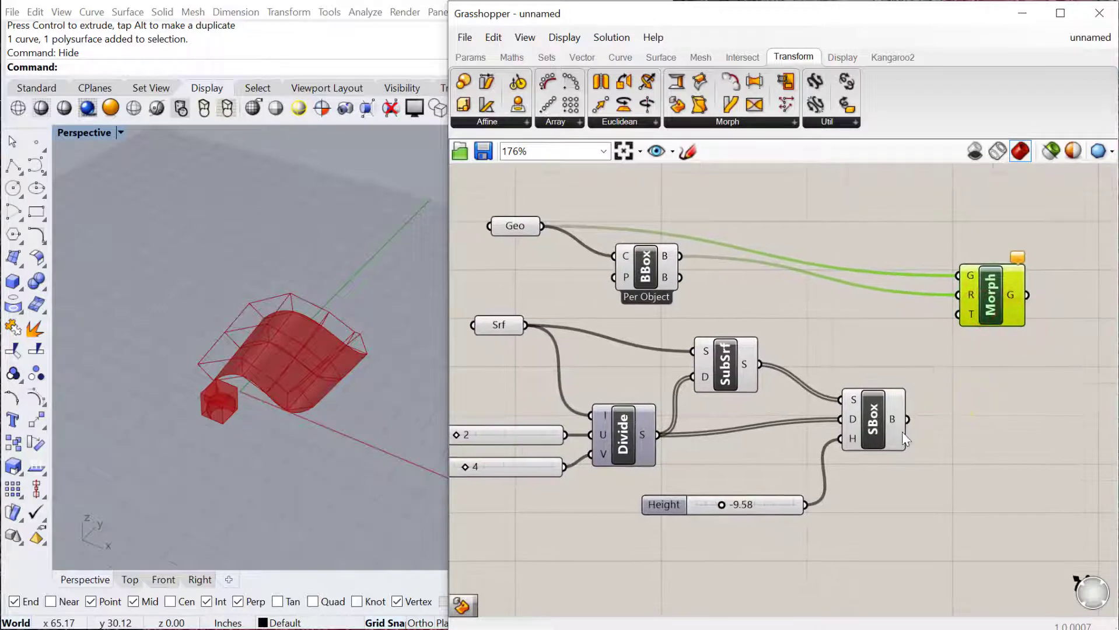
pyautogui.moveTo(903, 433); pyautogui.dragTo(952, 319)
pyautogui.moveTo(990, 296); pyautogui.dragTo(1005, 296)
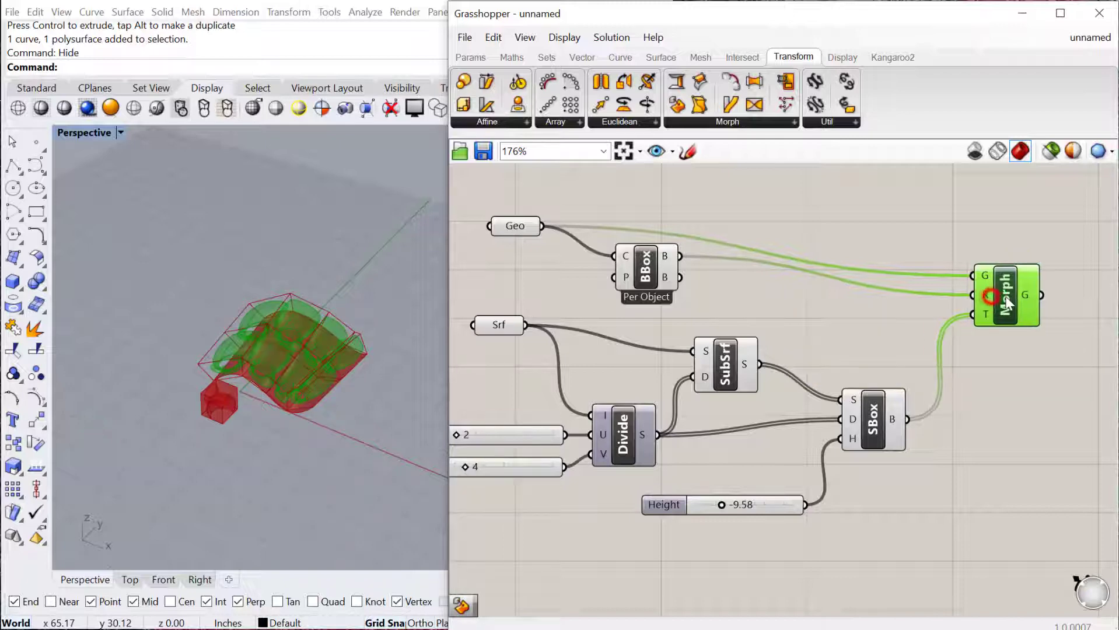
# Increase the U Count of the surface division to 8
pyautogui.moveTo(272, 419); pyautogui.dragTo(225, 385, button='right')
pyautogui.scroll(8, 304, 333)
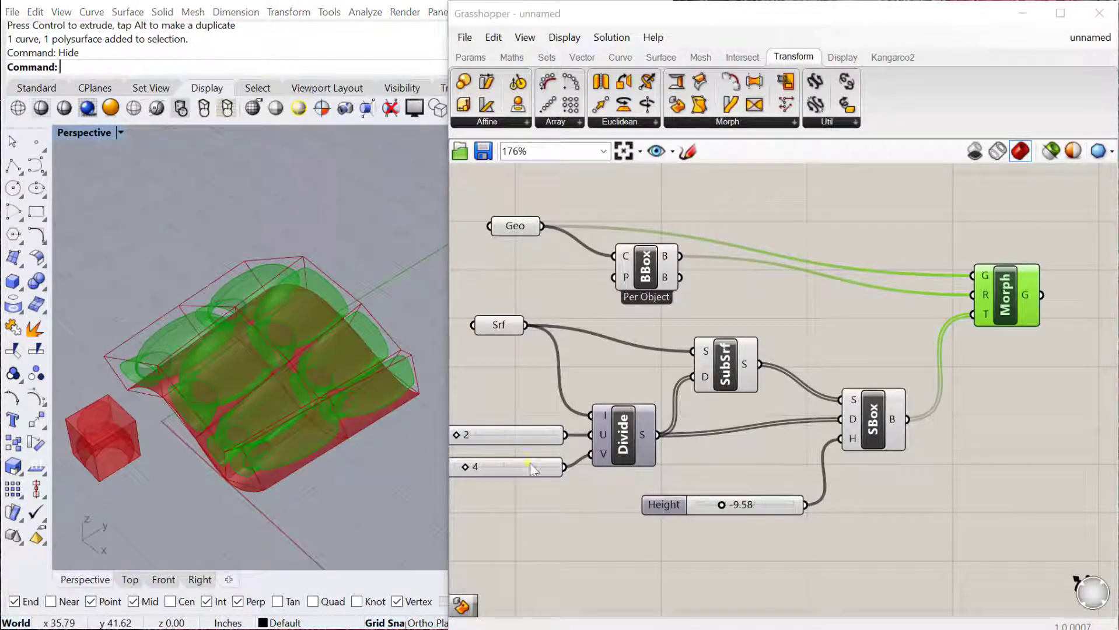
pyautogui.moveTo(528, 461); pyautogui.dragTo(594, 466, button='right')
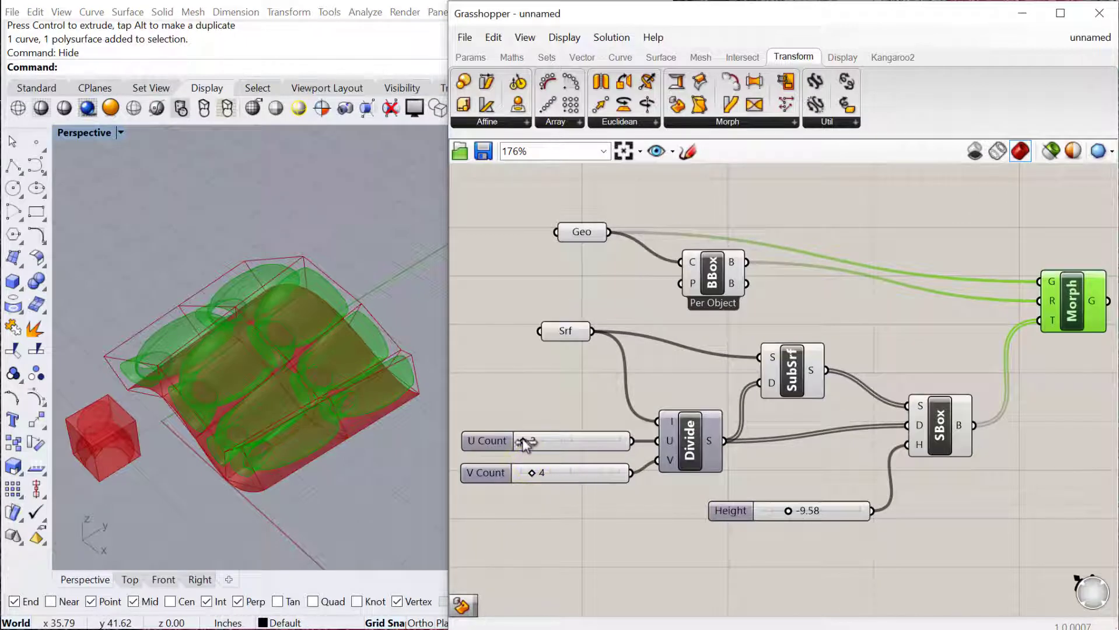
pyautogui.moveTo(523, 442); pyautogui.dragTo(556, 445)
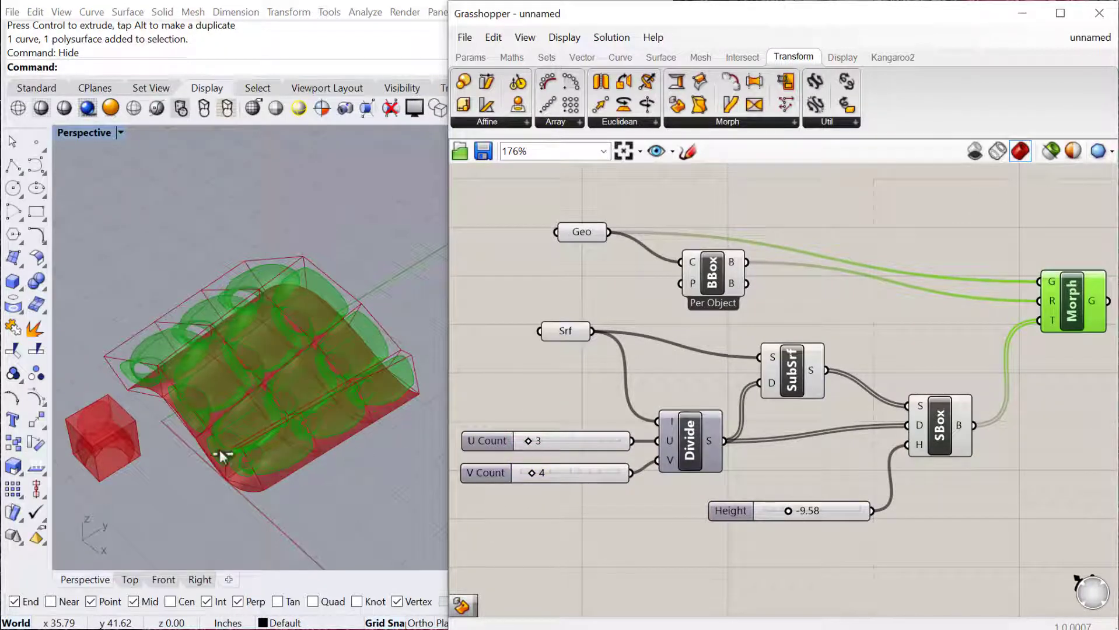
pyautogui.moveTo(552, 451); pyautogui.dragTo(555, 442)
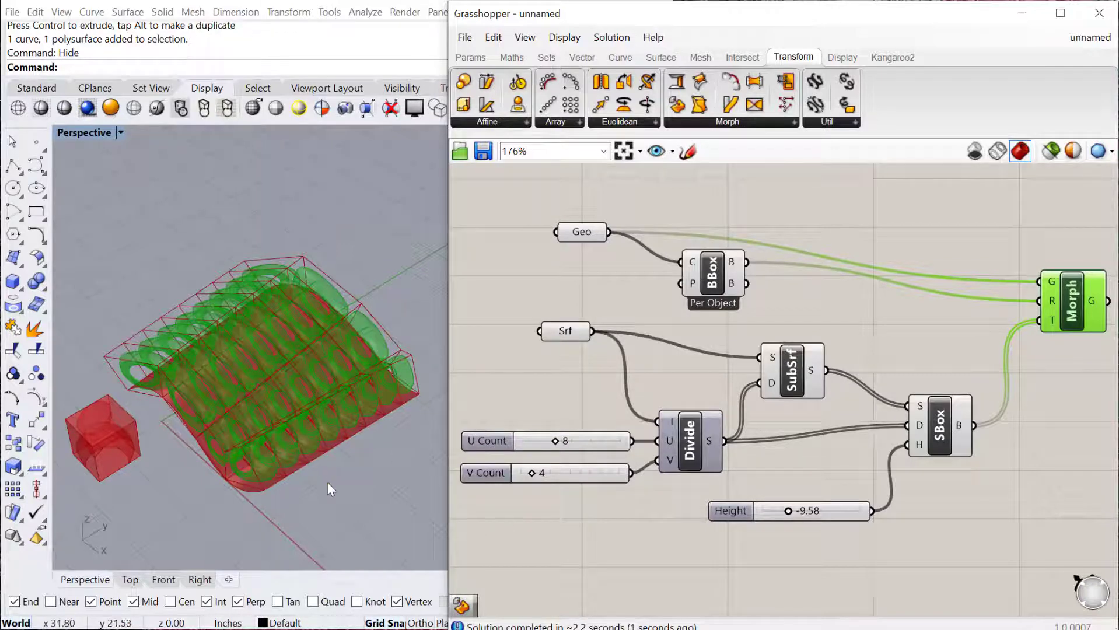
# Bake the Box Morph geometry into the Rhino model
pyautogui.moveTo(326, 483)
pyautogui.mouseDown(button='right')
pyautogui.moveTo(350, 484)
pyautogui.moveTo(317, 463)
pyautogui.moveTo(327, 480)
pyautogui.mouseUp(button='right')
pyautogui.scroll(-2, 693, 345)
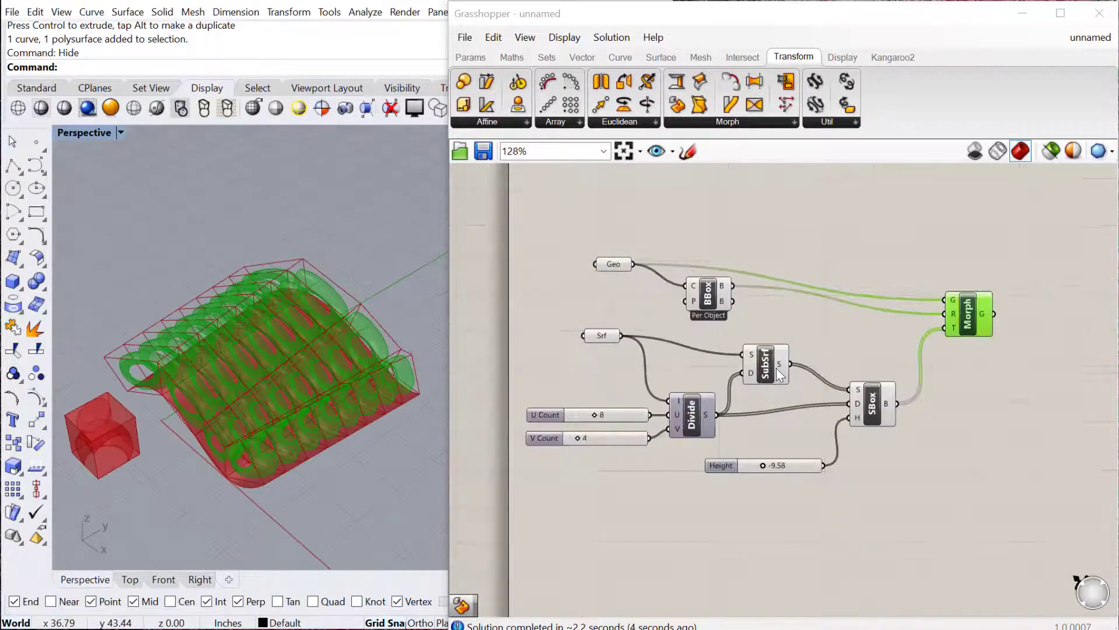
pyautogui.moveTo(1002, 379); pyautogui.dragTo(936, 391, button='right')
pyautogui.rightClick(901, 327)
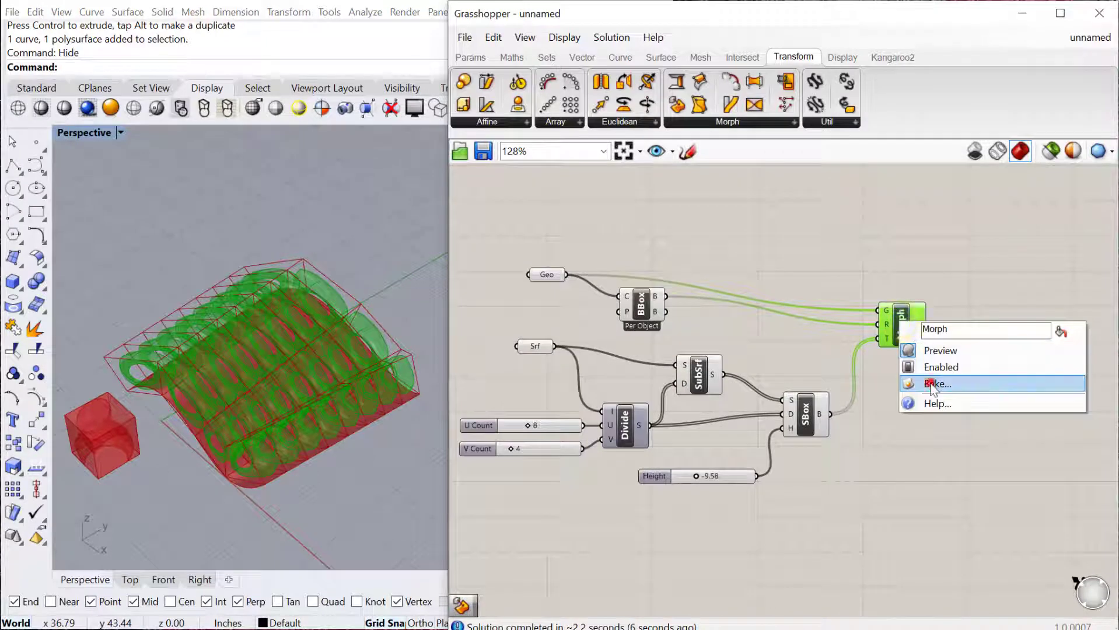
pyautogui.click(931, 382)
pyautogui.click(945, 543)
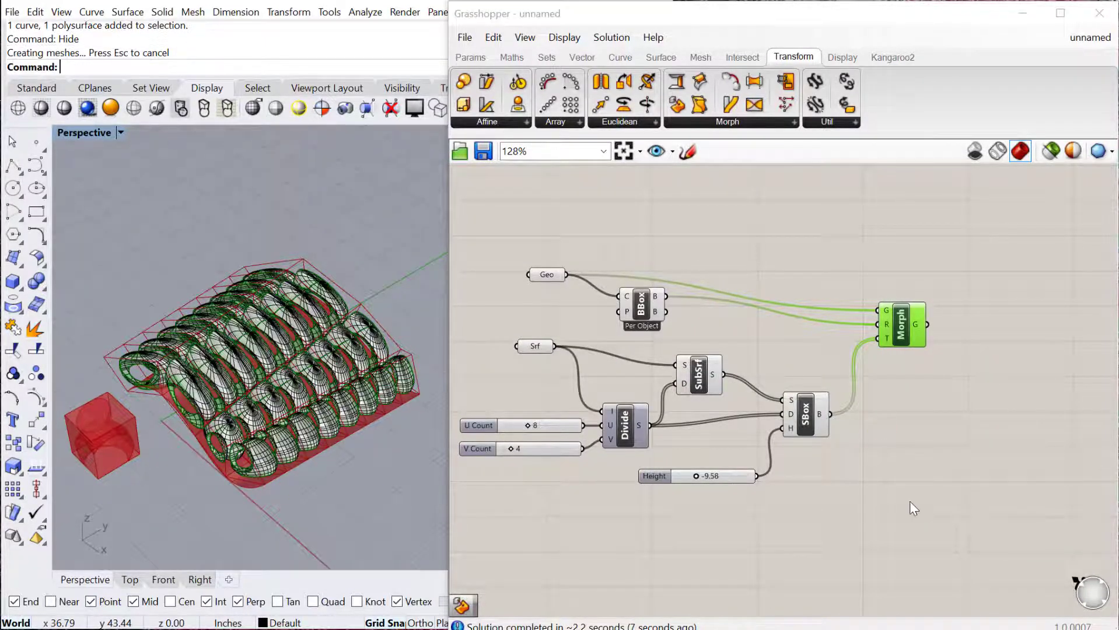
# Turn off the preview of all components in the definition
pyautogui.moveTo(973, 529); pyautogui.dragTo(473, 199)
pyautogui.rightClick(583, 226)
pyautogui.click(622, 259)
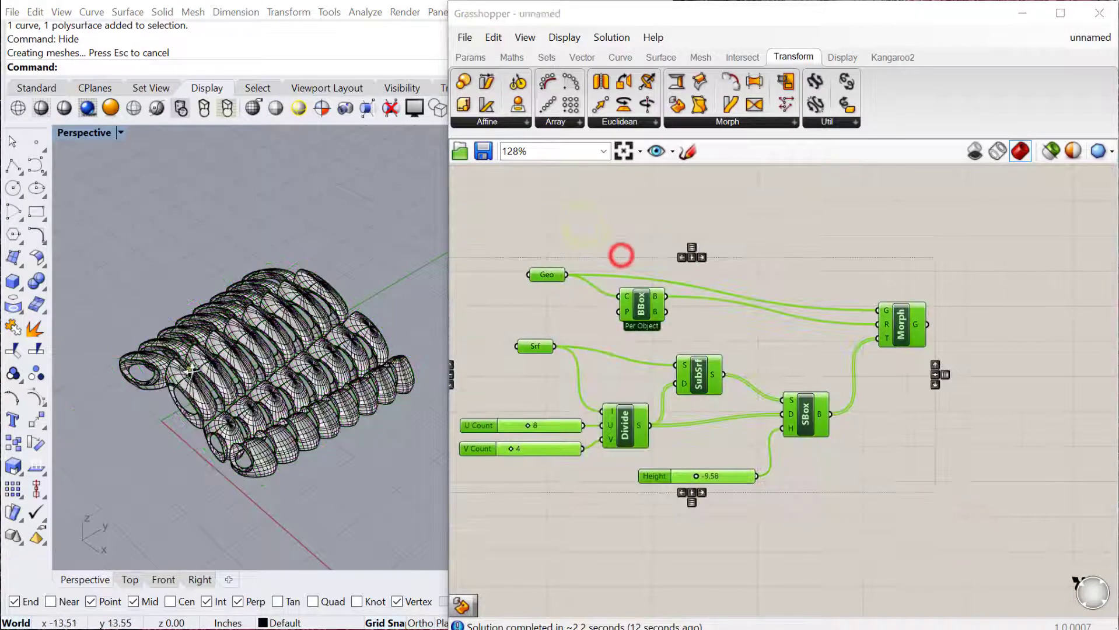
# Select all the baked polysurfaces, turn off their surface isocurves, and deselect them
pyautogui.moveTo(188, 370); pyautogui.dragTo(476, 234, button='right')
pyautogui.moveTo(445, 233); pyautogui.dragTo(611, 234)
pyautogui.moveTo(350, 475); pyautogui.dragTo(155, 250)
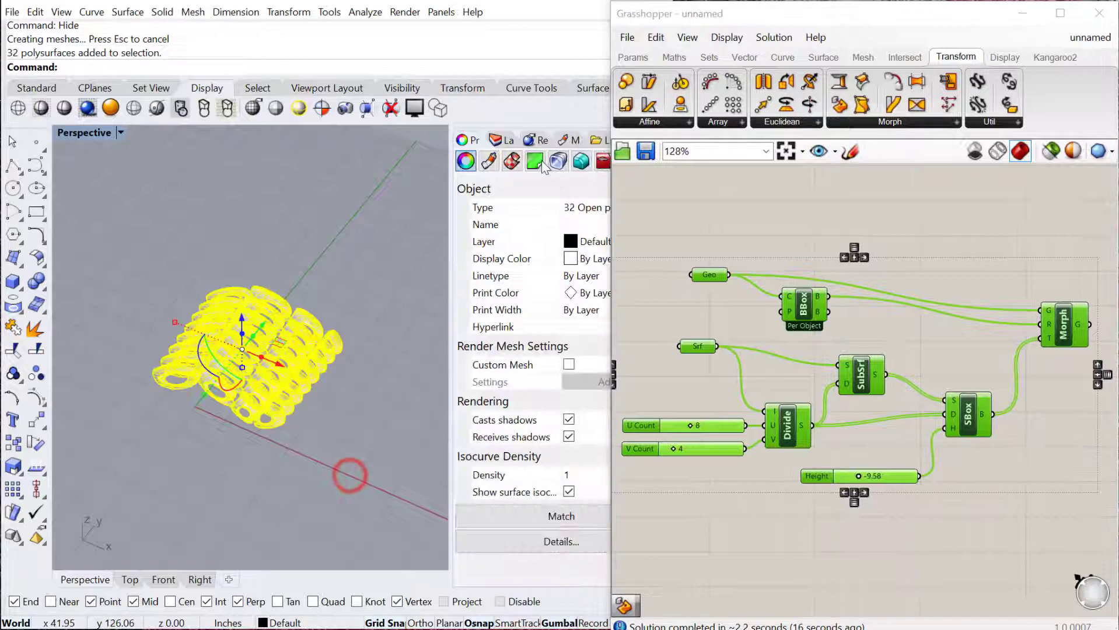
pyautogui.click(567, 491)
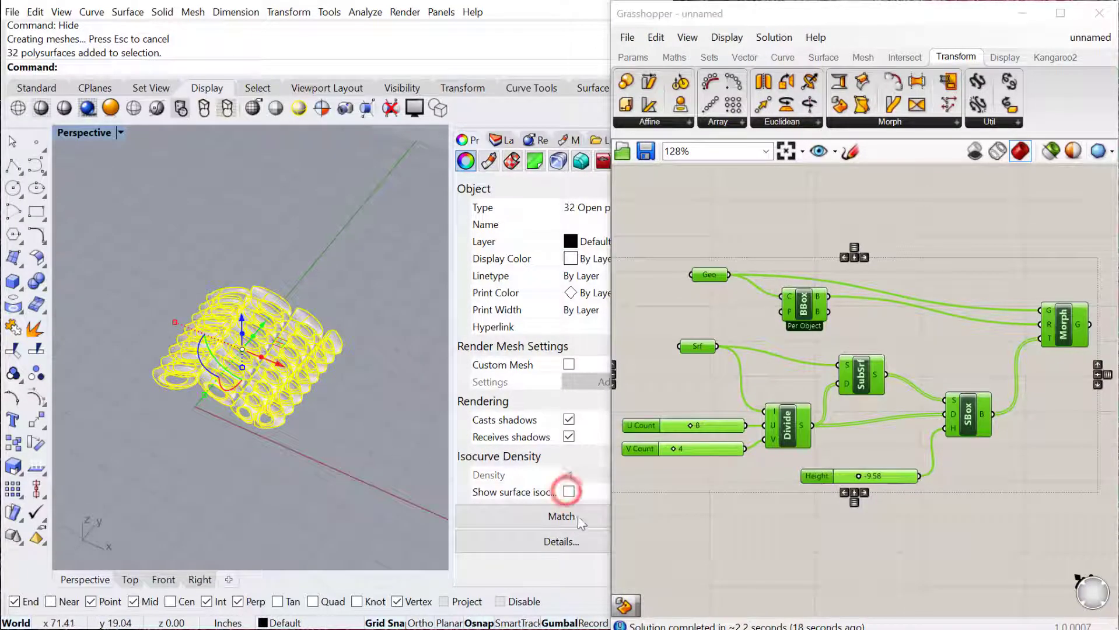
pyautogui.click(268, 477)
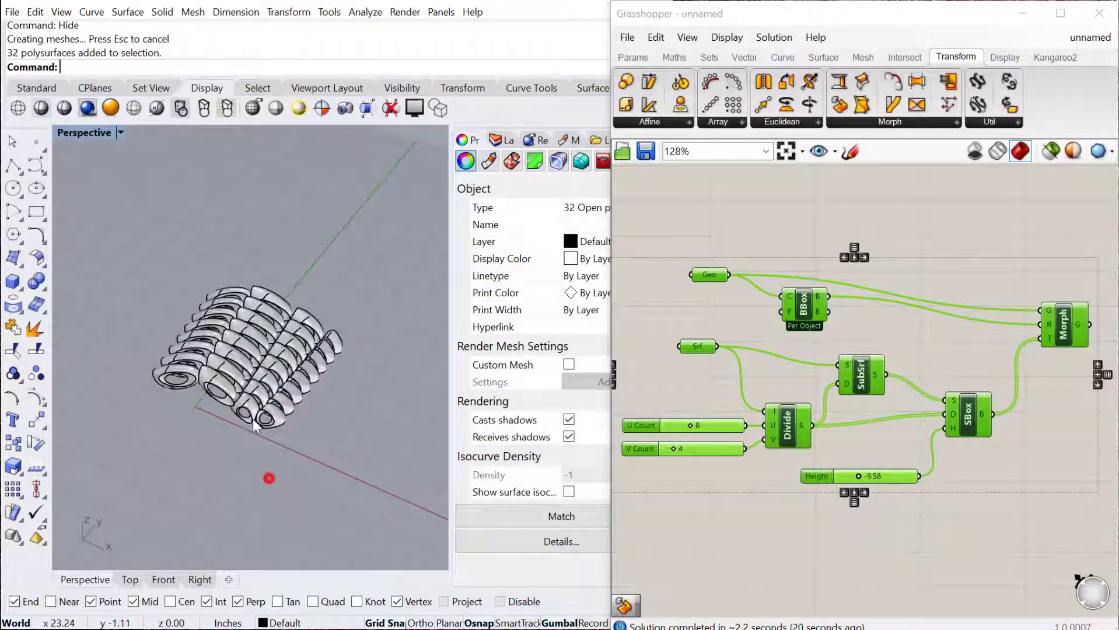
pyautogui.scroll(7, 280, 403)
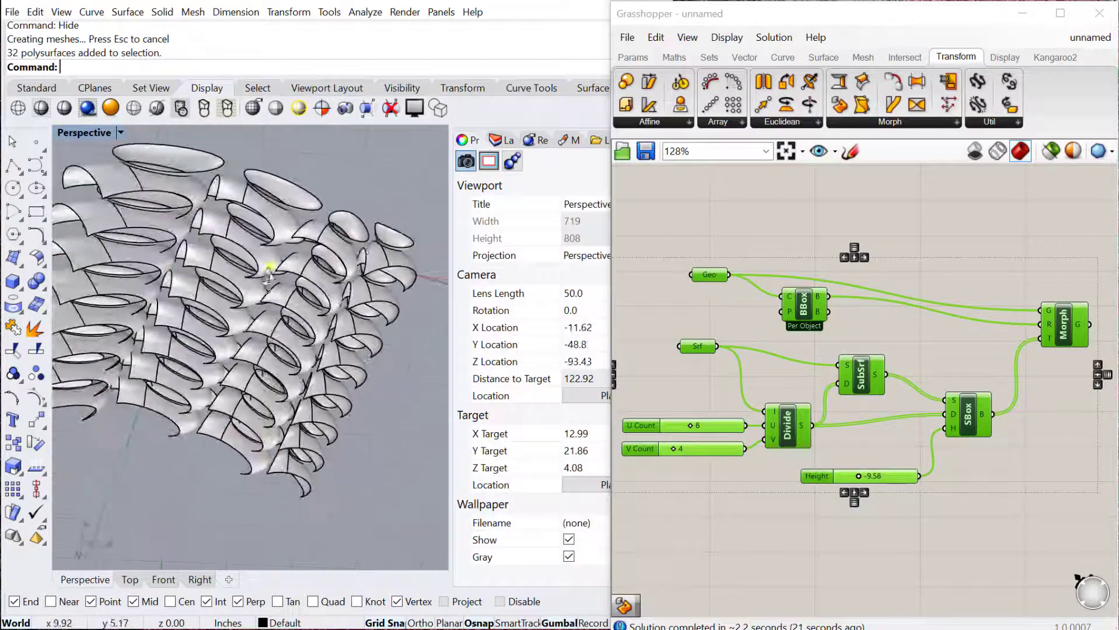